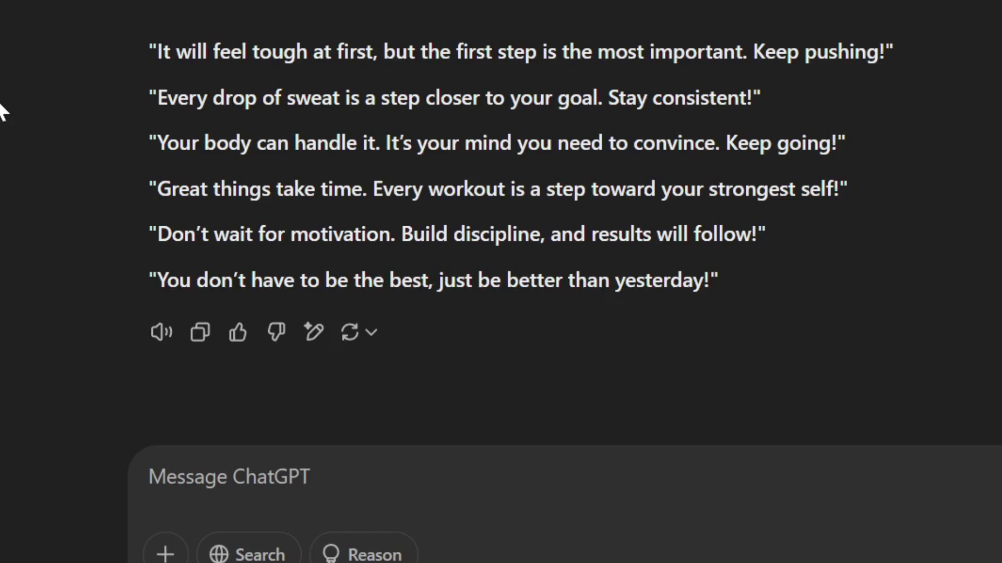
# Step: Switch to ElevenLabs Text to Speech, enter the six workout motivation quotes from ChatGPT, and generate the speech
pyautogui.click(439, 24)
pyautogui.click(367, 311)
pyautogui.write('"It will feel tough at first, but the first step is the most important. Keep pushing!"  "Every drop of sweat is a step closer to your goal. Stay consistent!"  "Your body can handle it. It’s your mind you need to convince. Keep going!"  "Great things take time. Every workout is a step toward your strongest self!"  "Don’t wait for motivation. Build discipline, and results will follow!"  "You don’t have to be the best, just be better than yesterday!"')
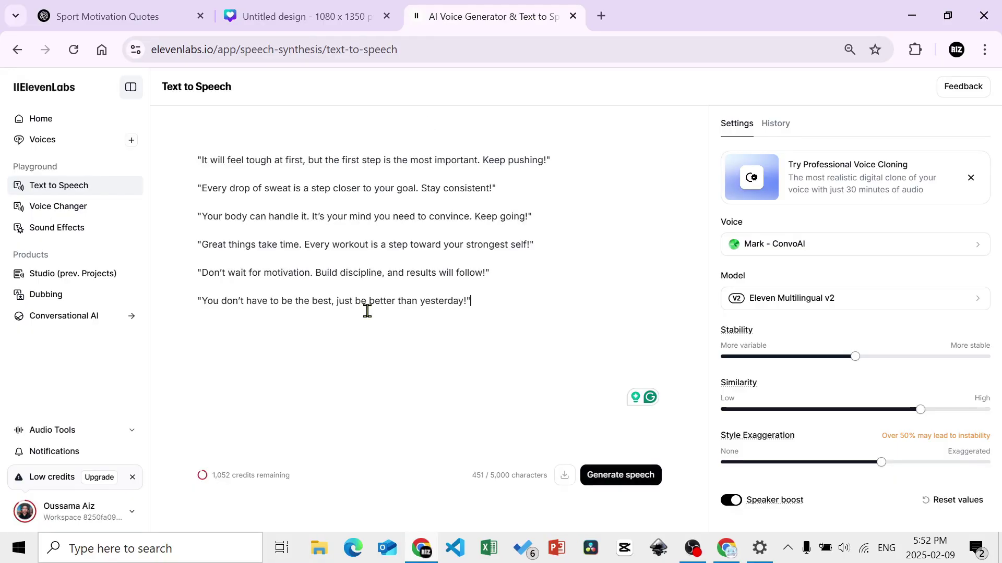
pyautogui.click(622, 477)
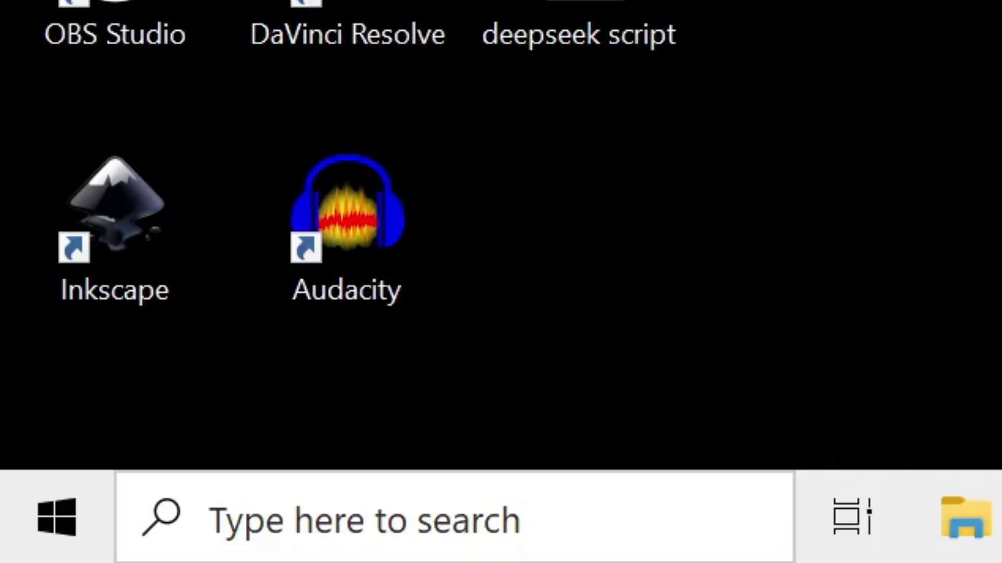
# Step: Open Audacity and apply Truncate Silence to the ElevenLabs voice track with a -20 dB threshold, 0.5 s duration and truncation to 0.5 s
pyautogui.doubleClick(359, 216)
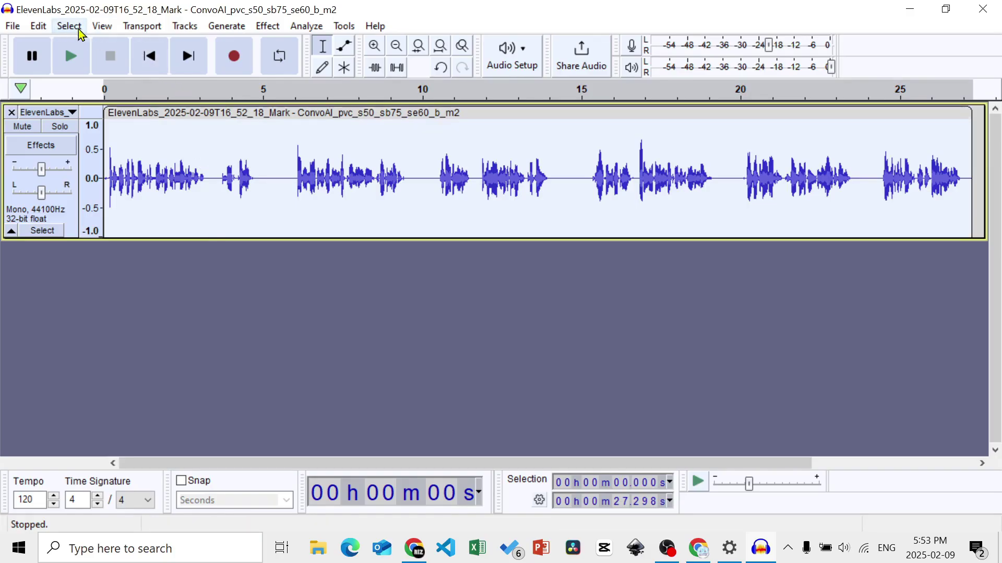
pyautogui.click(261, 28)
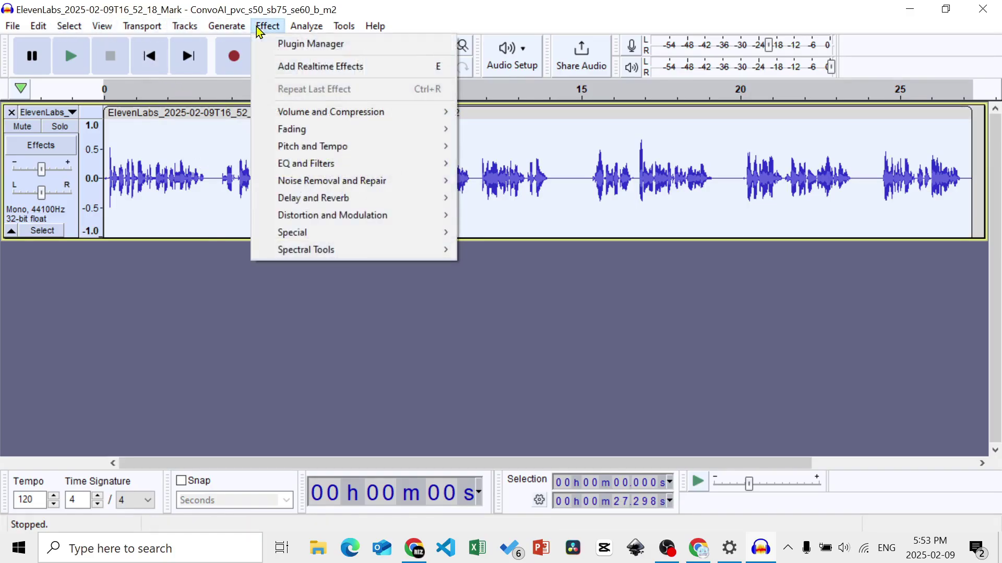
pyautogui.moveTo(343, 233)
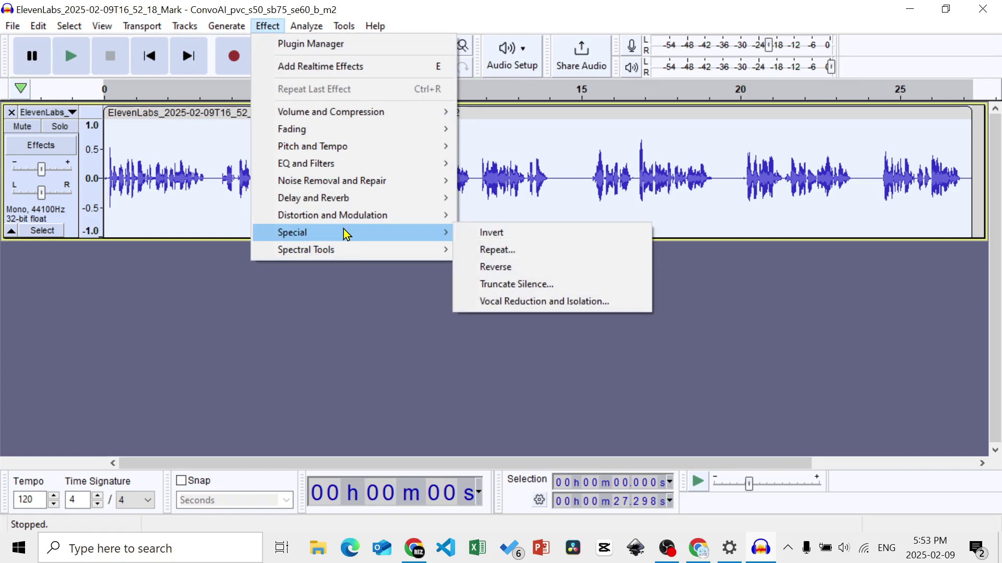
pyautogui.click(581, 285)
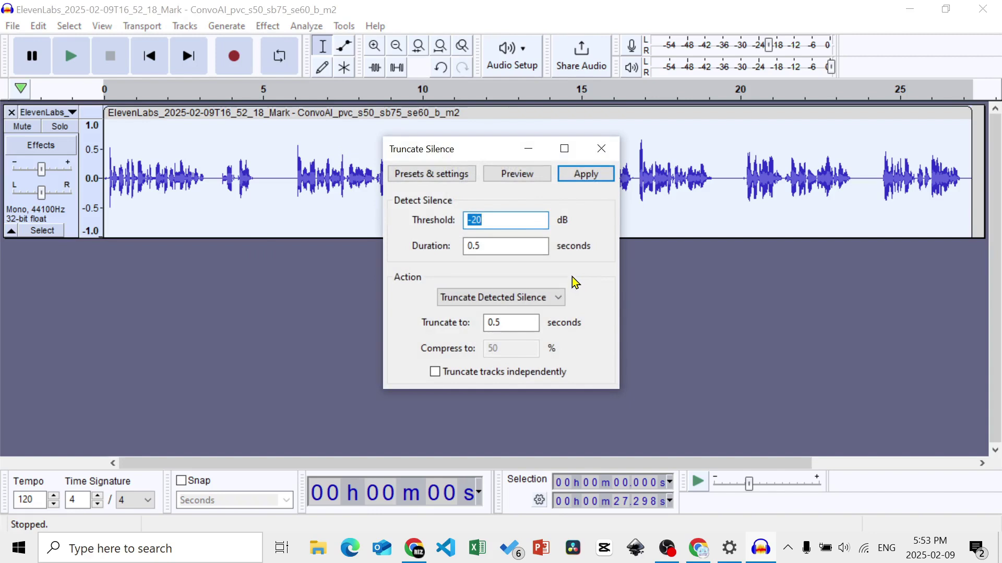
pyautogui.click(586, 176)
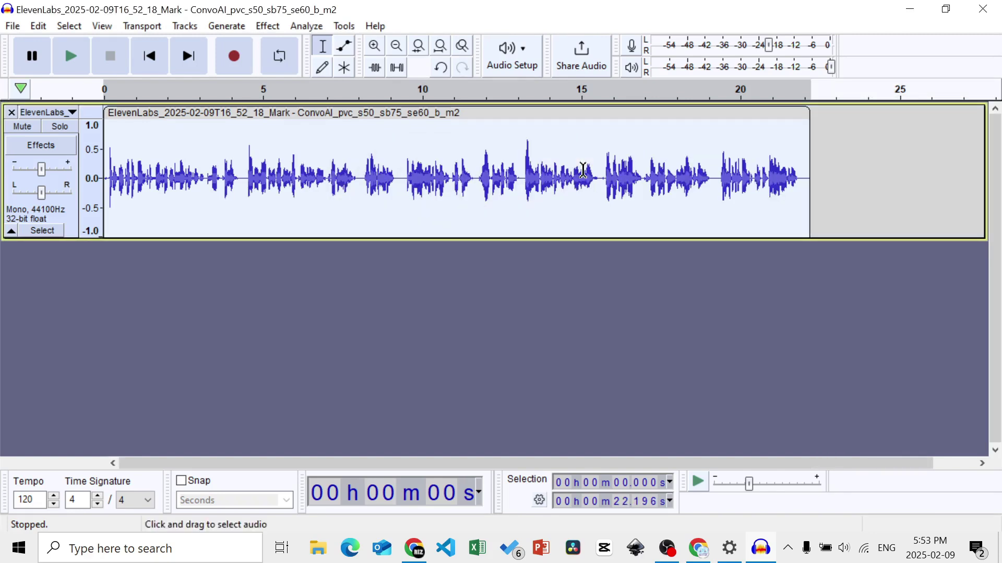
# Step: Apply the Normalize effect to the shortened voice track using the default settings
pyautogui.click(267, 26)
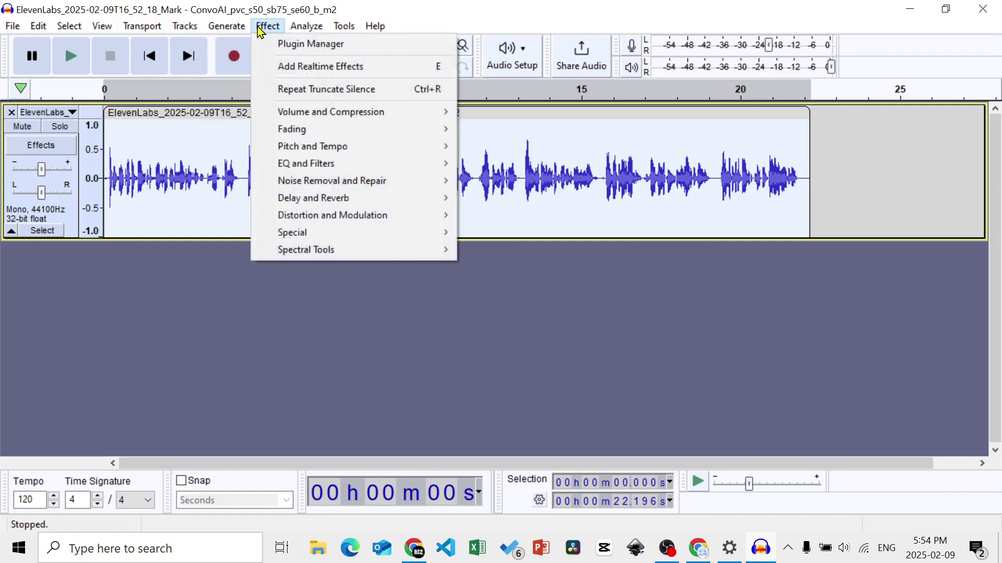
pyautogui.moveTo(396, 112)
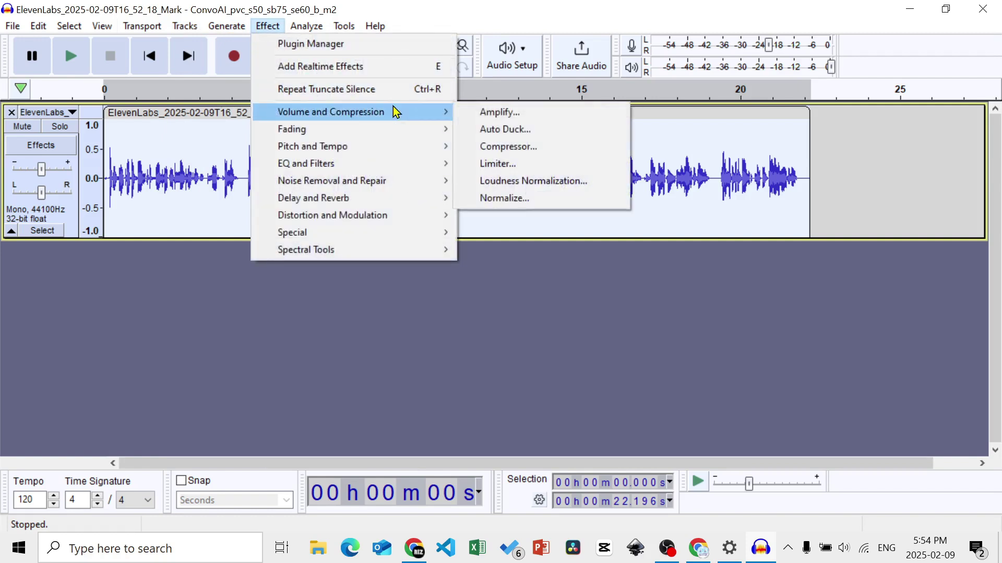
pyautogui.click(515, 197)
pyautogui.click(579, 235)
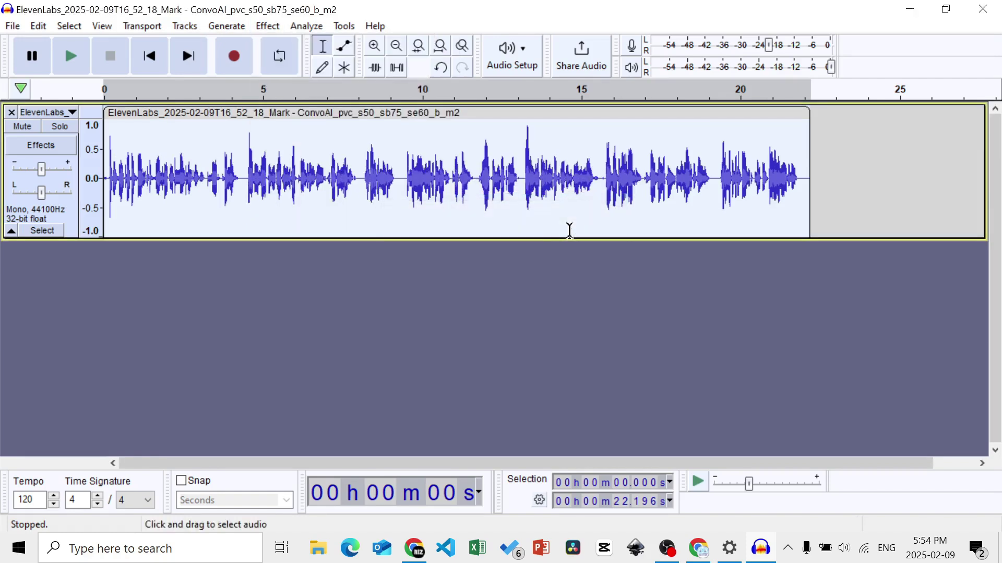
# Step: Export the entire project as a mono MP3 at 44100 Hz with Standard, 170-210 kbps quality to the Pictures folder
pyautogui.click(12, 26)
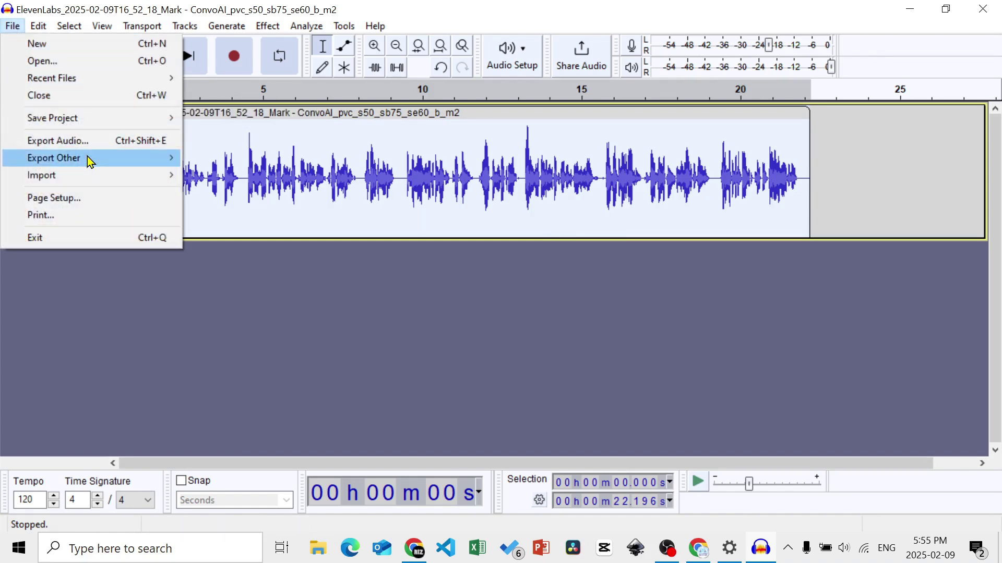
pyautogui.click(116, 141)
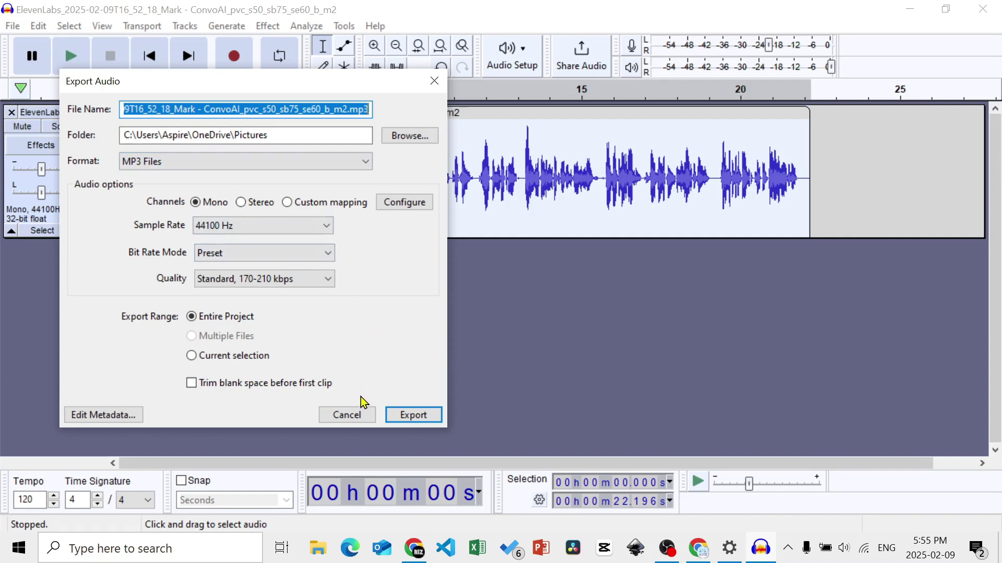
pyautogui.click(395, 415)
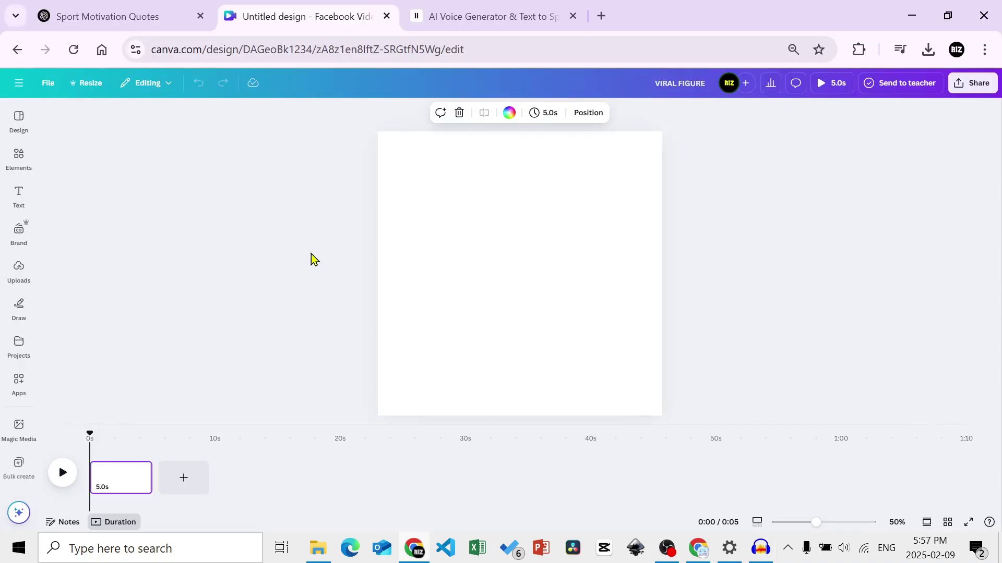
# Step: In Canva, add the uploaded audio mp.mp3 to the blank Facebook video design and extend the page to 22.3 s
pyautogui.click(12, 270)
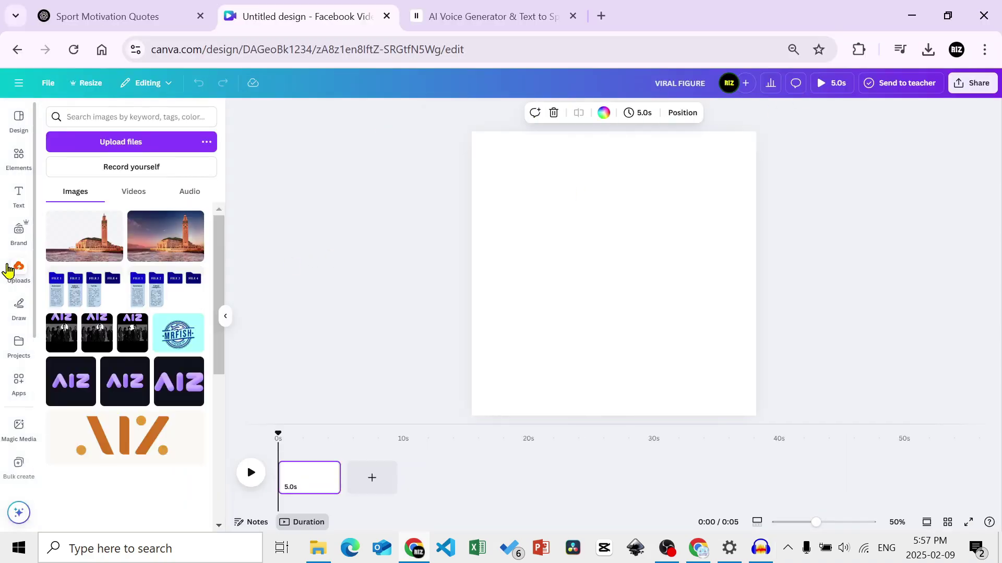
pyautogui.click(184, 193)
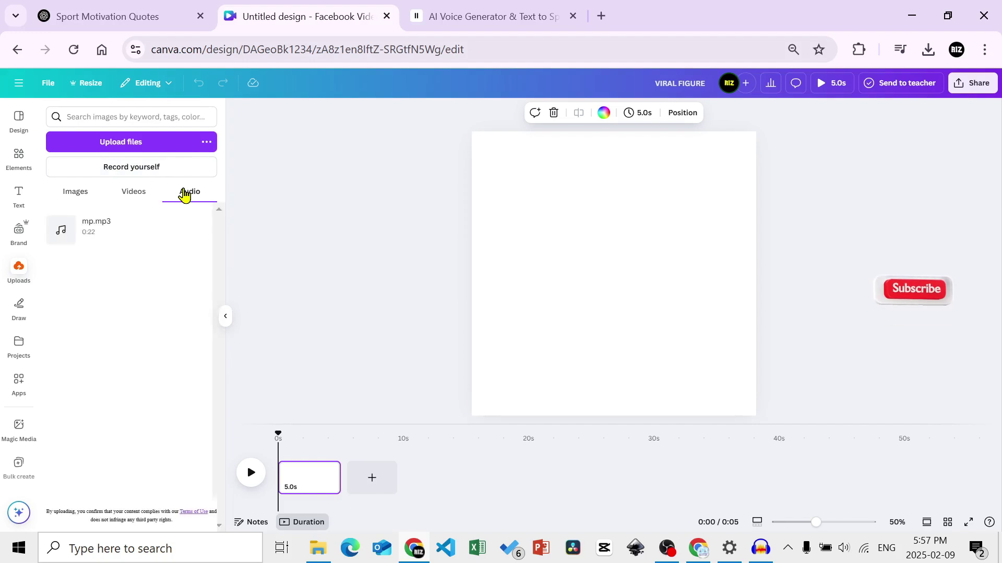
pyautogui.click(139, 223)
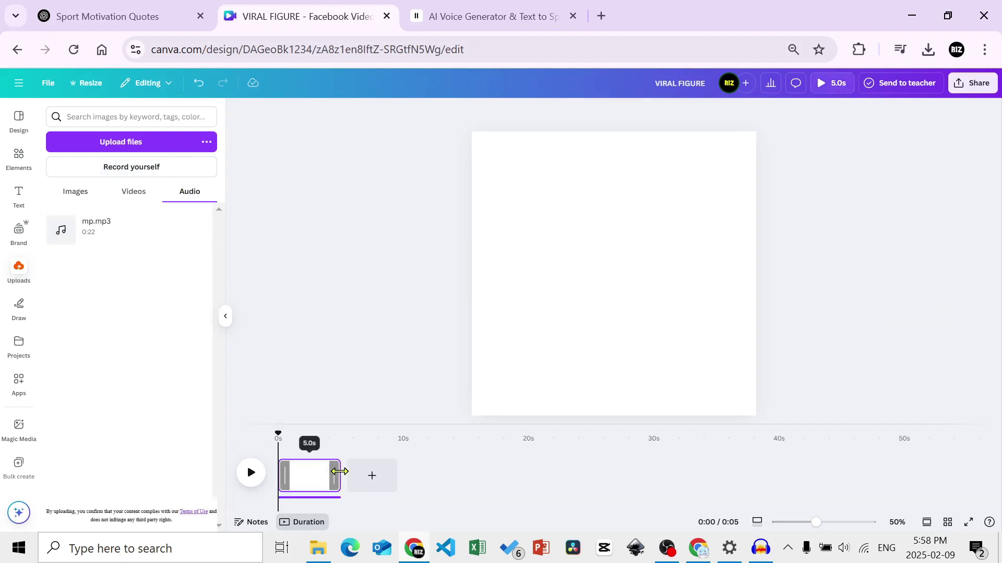
pyautogui.moveTo(339, 471); pyautogui.dragTo(556, 472)
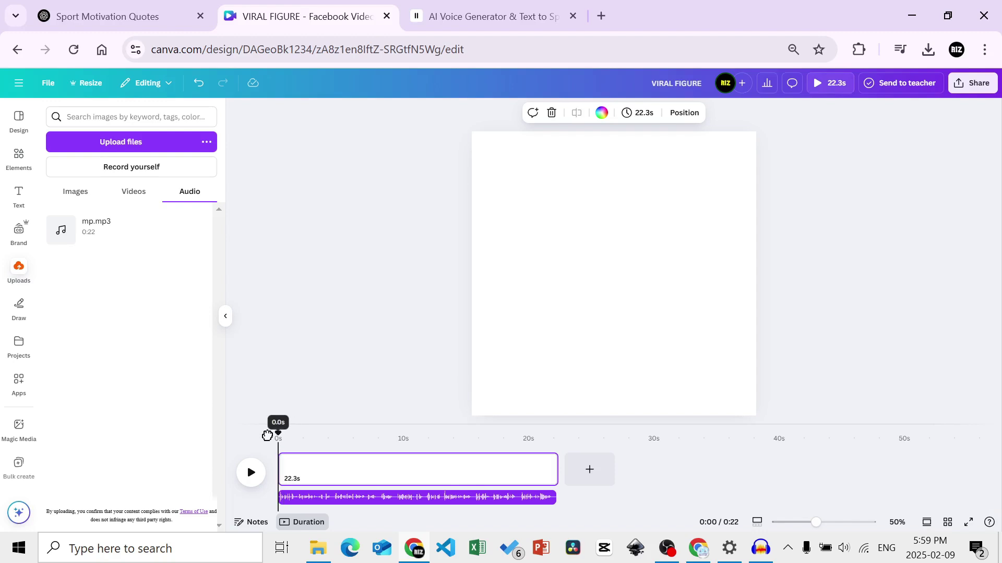
# Step: Play the voiceover and split the page after each spoken quote, at about 4.3, 8.2, 11.7, 15.6 and 19.1 s
pyautogui.press('space')
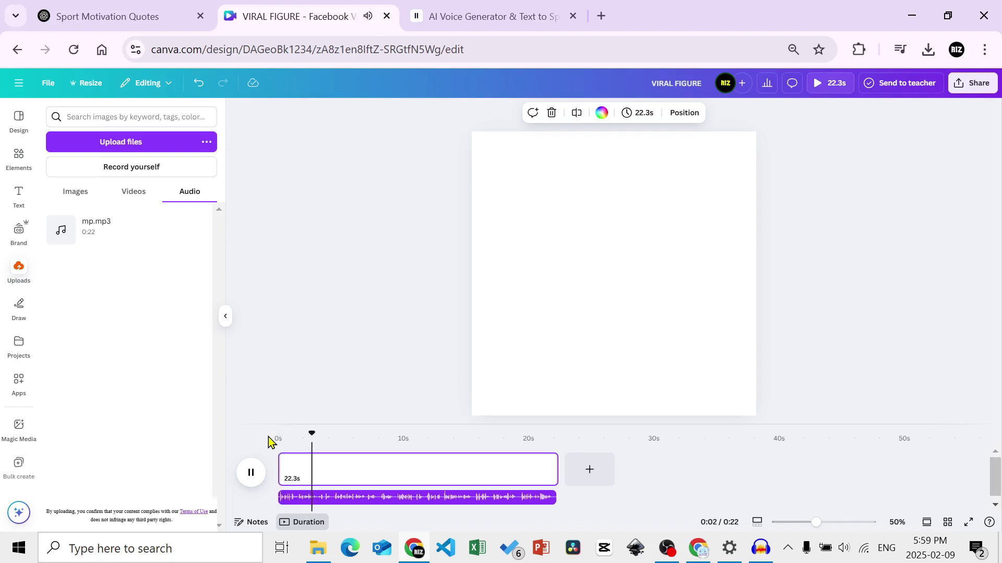
pyautogui.press('s')
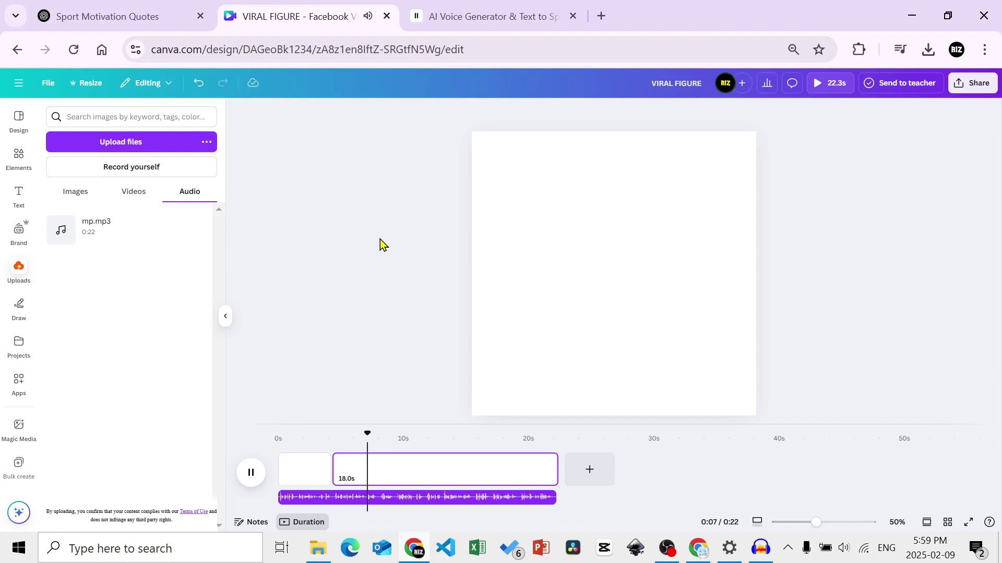
pyautogui.press('s')
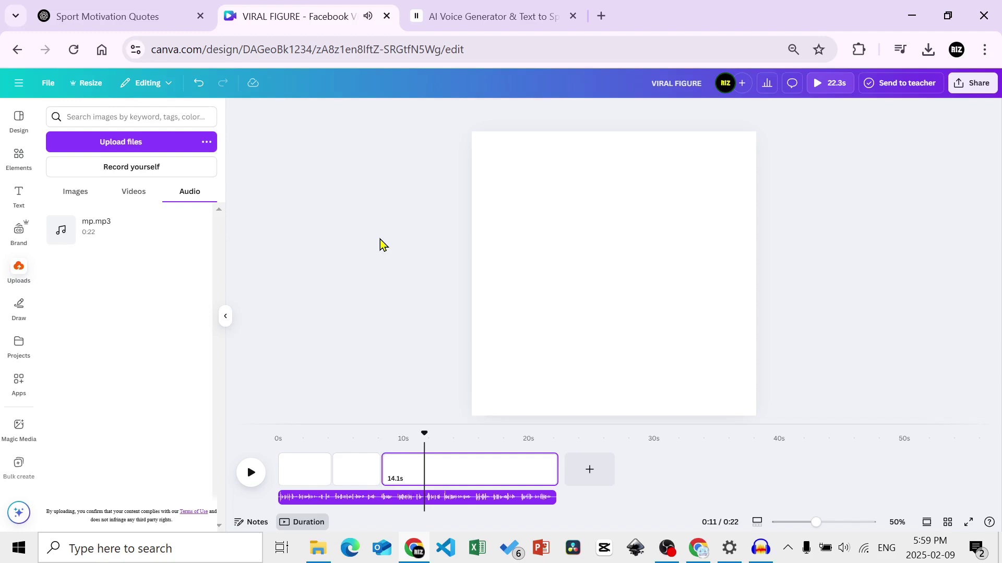
pyautogui.press('s')
pyautogui.press('space')
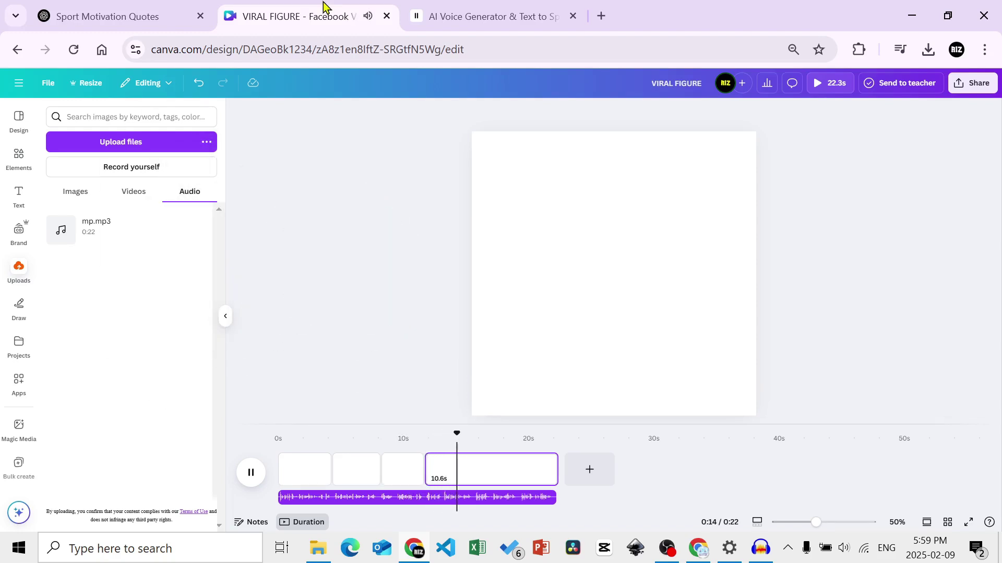
pyautogui.press('s')
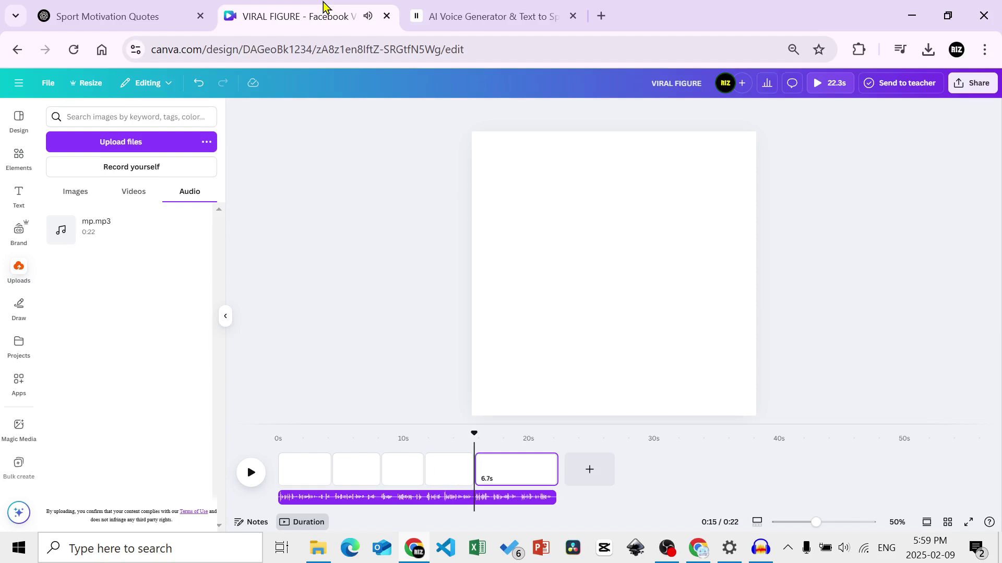
pyautogui.press('space')
pyautogui.press('s')
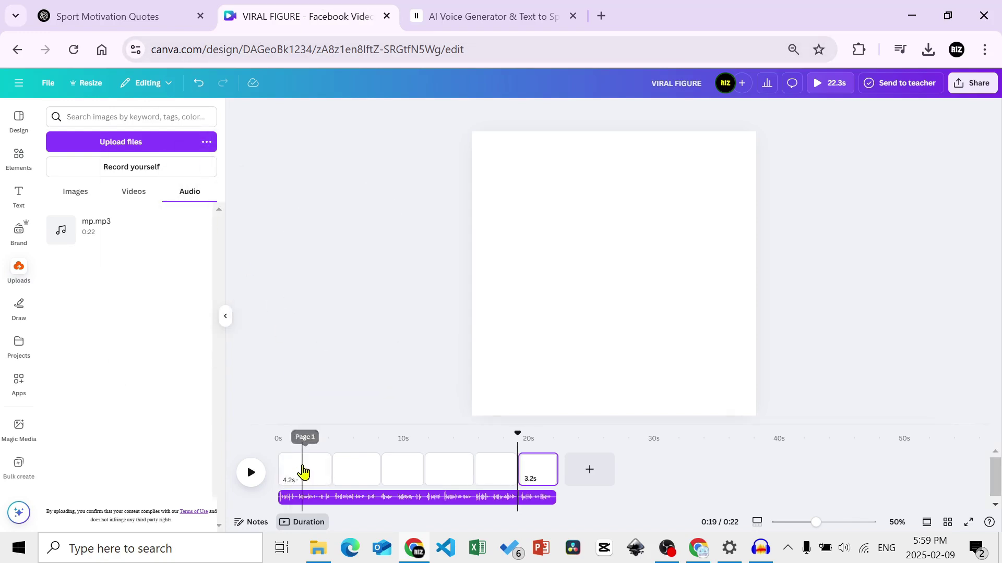
# Step: Search the element photos for GRID and add the black grid image with thin lines to the first page
pyautogui.click(303, 472)
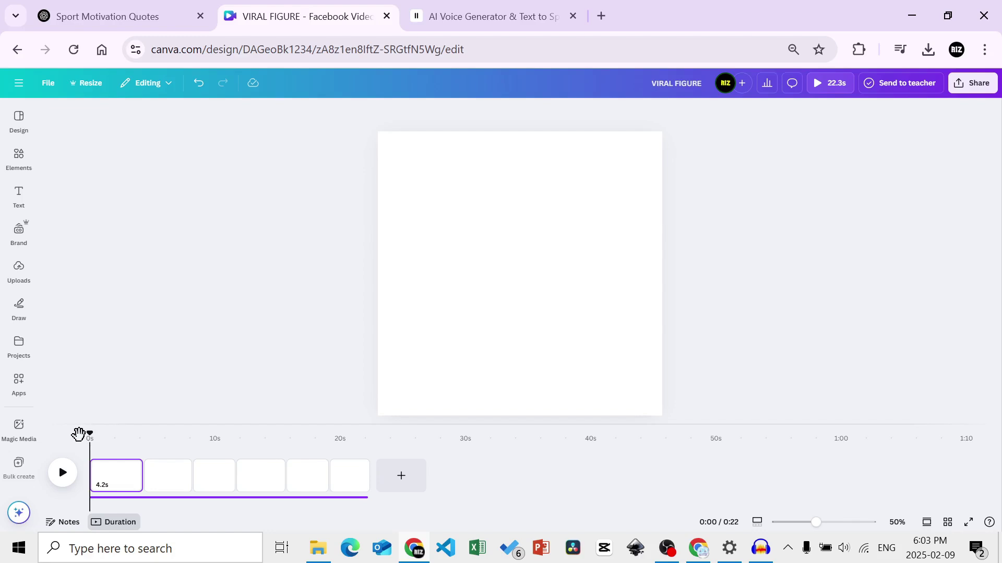
pyautogui.click(21, 167)
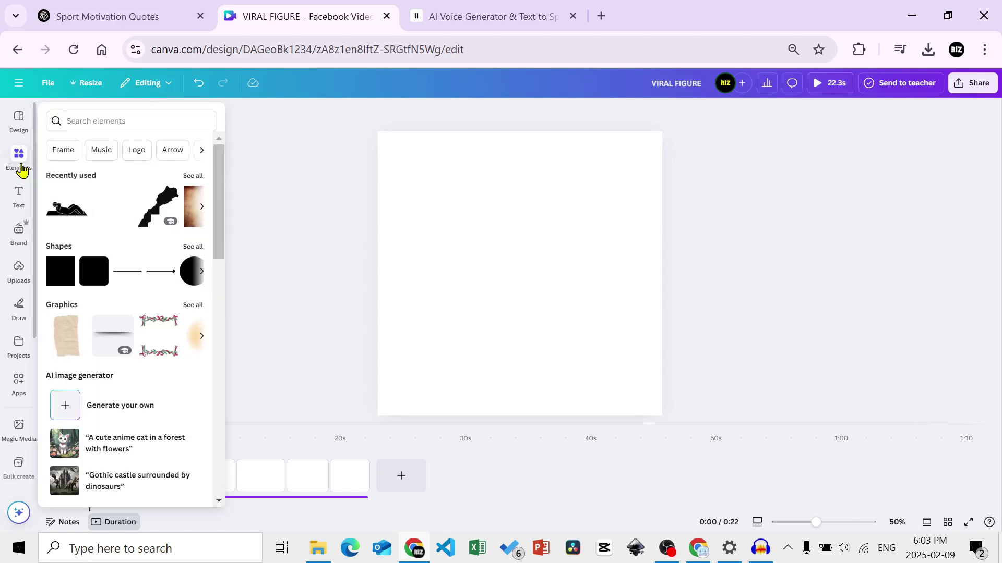
pyautogui.click(90, 123)
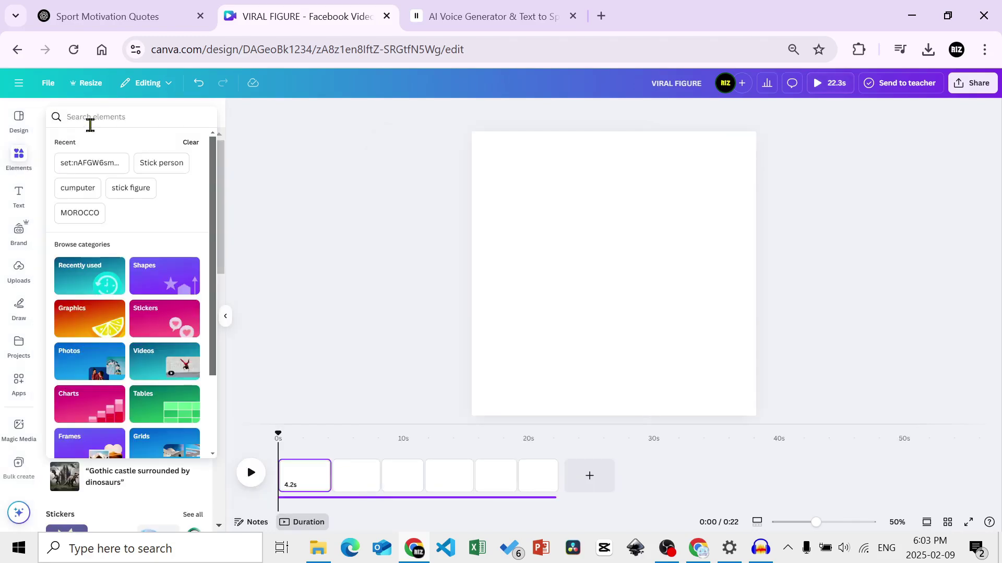
pyautogui.write('GRID')
pyautogui.press('Return')
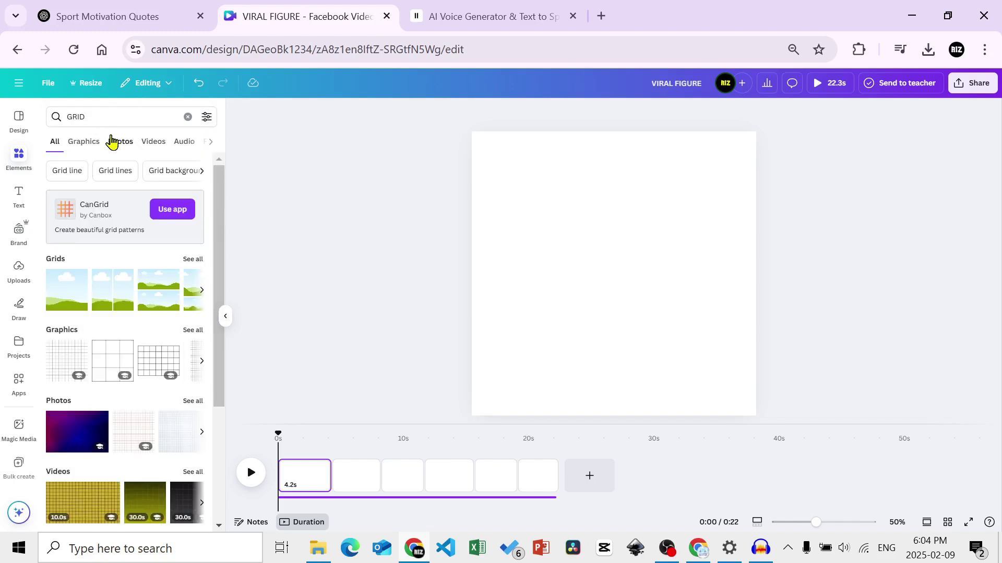
pyautogui.click(112, 140)
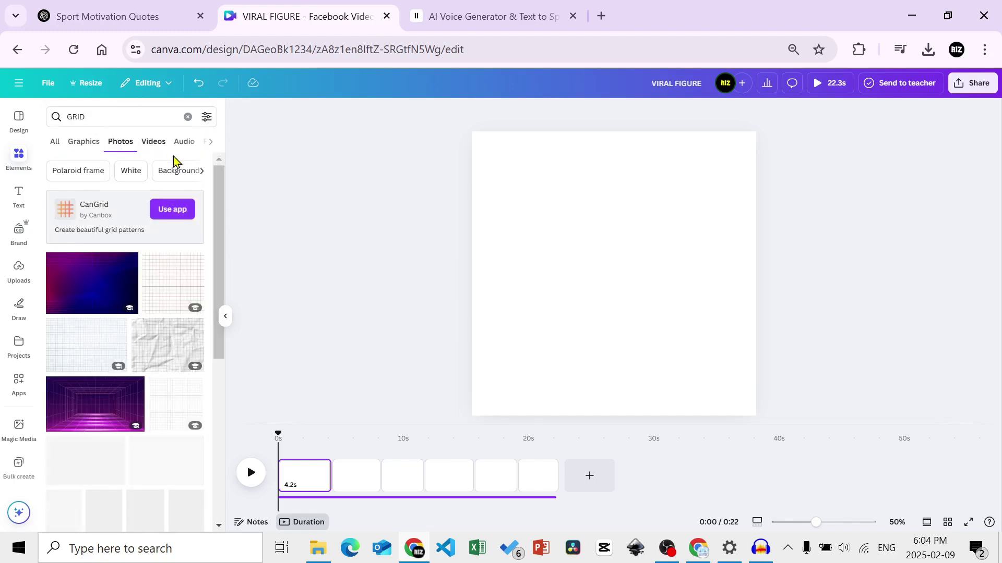
pyautogui.moveTo(216, 197); pyautogui.dragTo(218, 276)
pyautogui.click(183, 226)
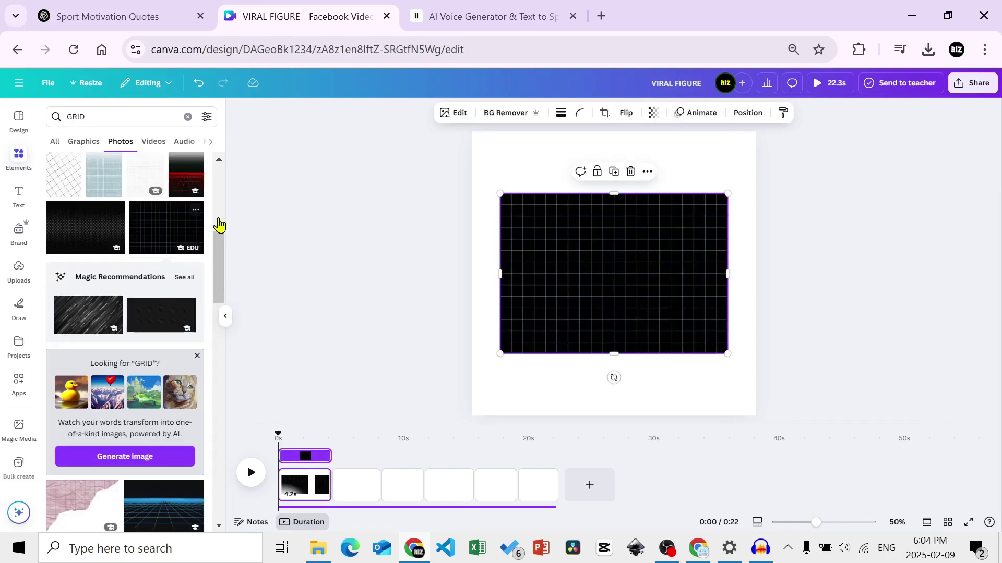
# Step: Align the grid image with the page's upper-left corner and enlarge it to fill the whole square page
pyautogui.moveTo(579, 270); pyautogui.dragTo(550, 210)
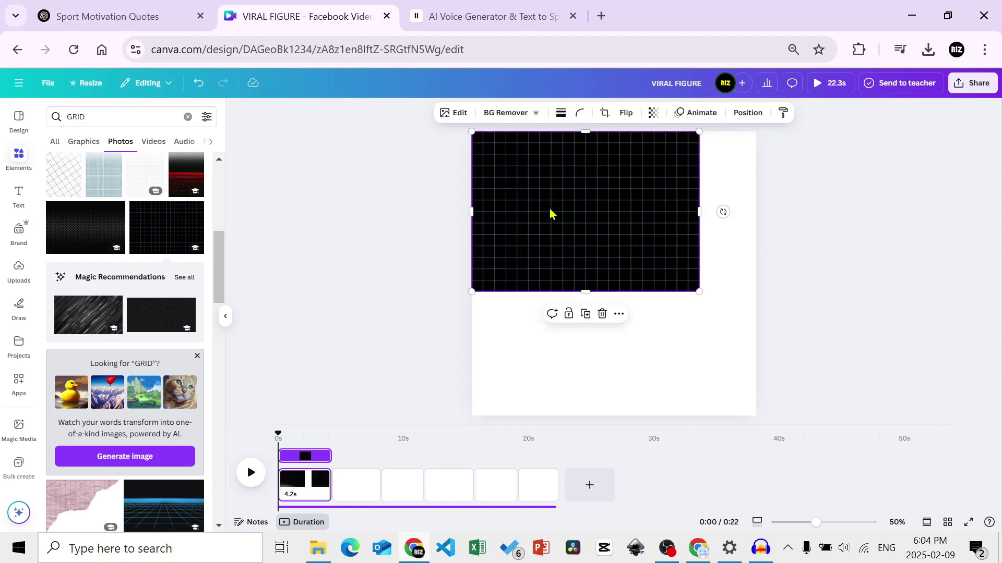
pyautogui.moveTo(698, 289); pyautogui.dragTo(759, 316)
pyautogui.moveTo(609, 330); pyautogui.dragTo(613, 414)
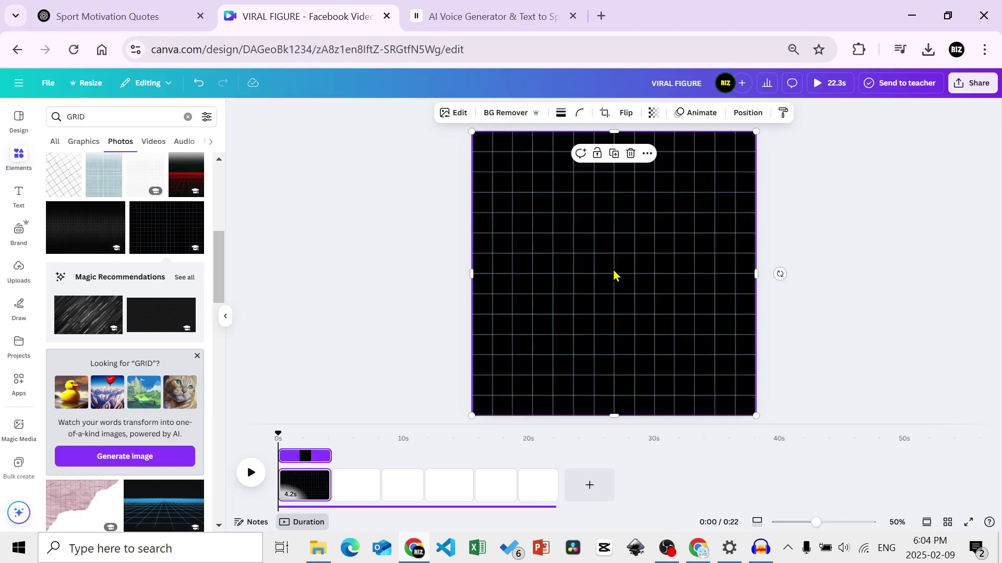
# Step: Paste the full-page black grid image onto each of the five remaining blank pages
pyautogui.click(365, 476)
pyautogui.click(392, 253)
pyautogui.click(410, 468)
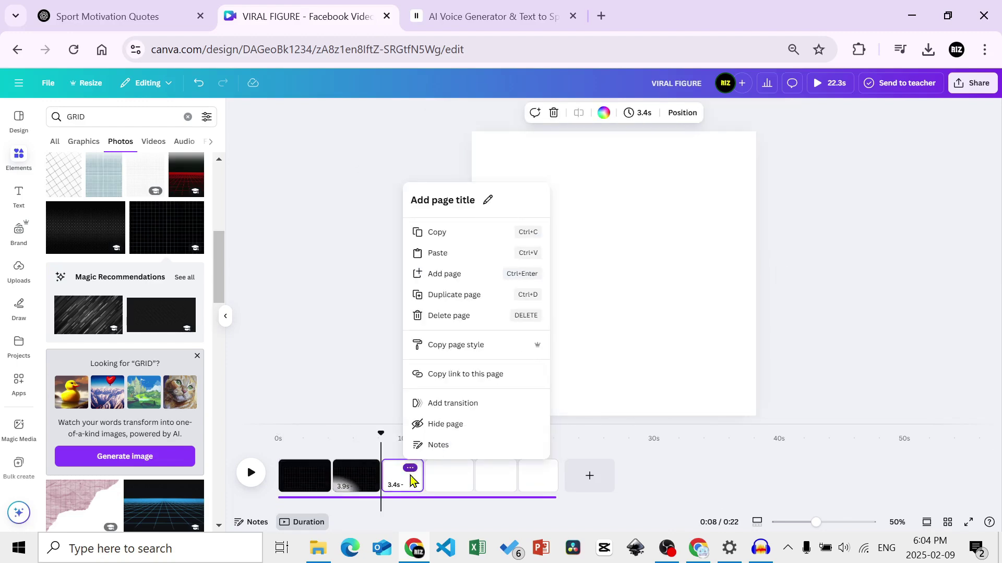
pyautogui.hotkey('ctrl', 'v')
pyautogui.click(447, 484)
pyautogui.hotkey('ctrl', 'v')
pyautogui.click(498, 490)
pyautogui.hotkey('ctrl', 'v')
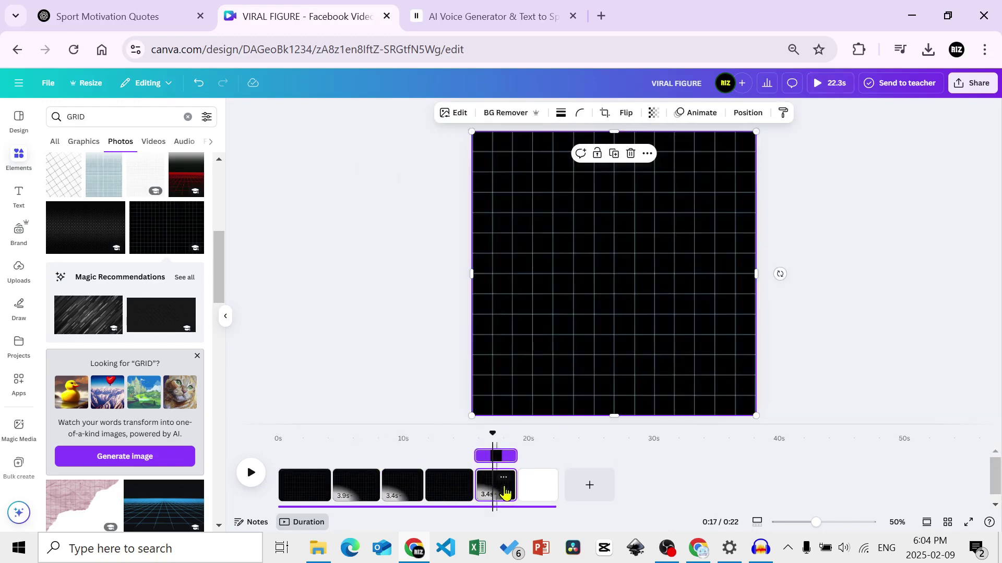
pyautogui.click(536, 485)
pyautogui.hotkey('ctrl', 'v')
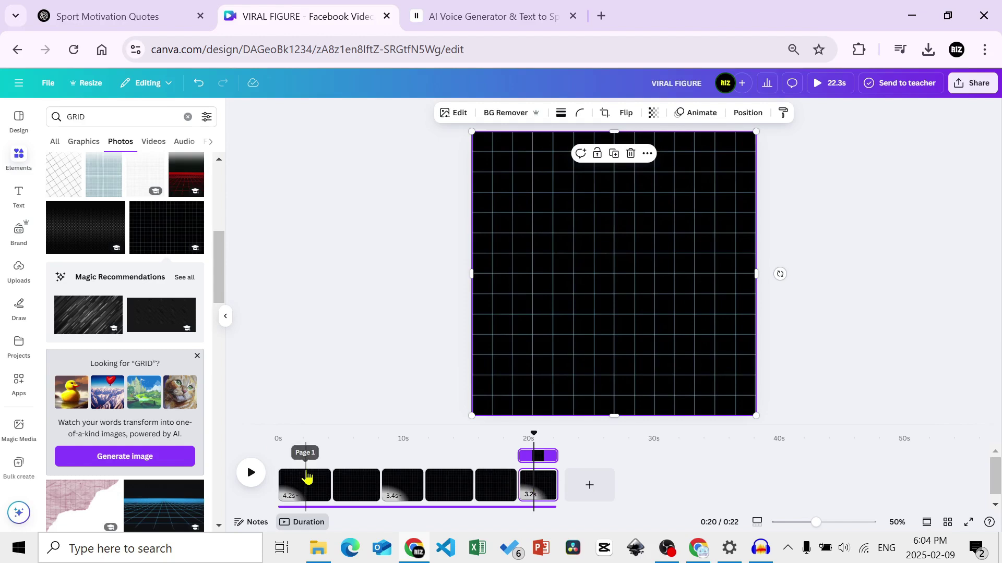
# Step: Search the elements for set:nAFGW6smnro and place the animated sit-up figure on the lower half of the first page
pyautogui.click(307, 478)
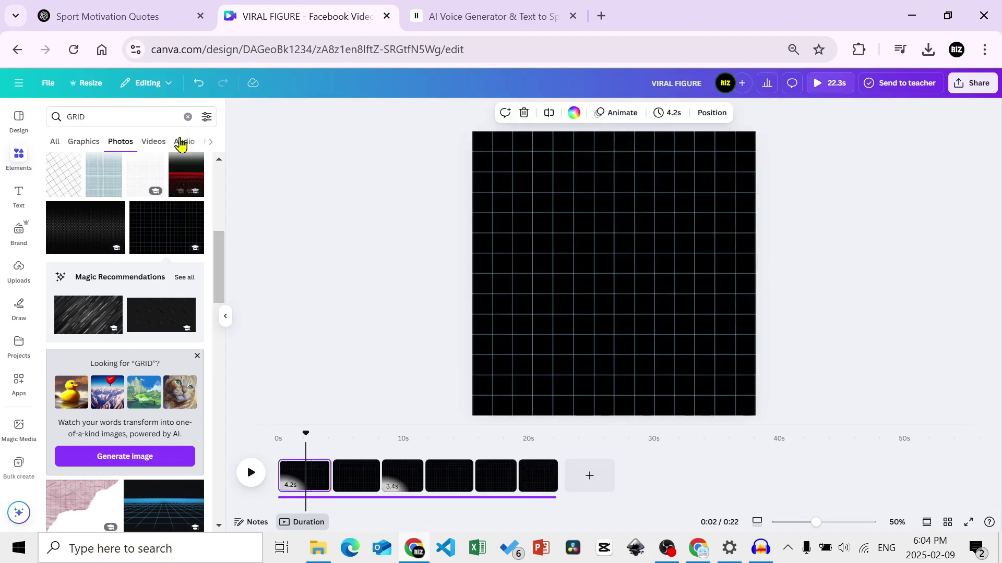
pyautogui.click(187, 116)
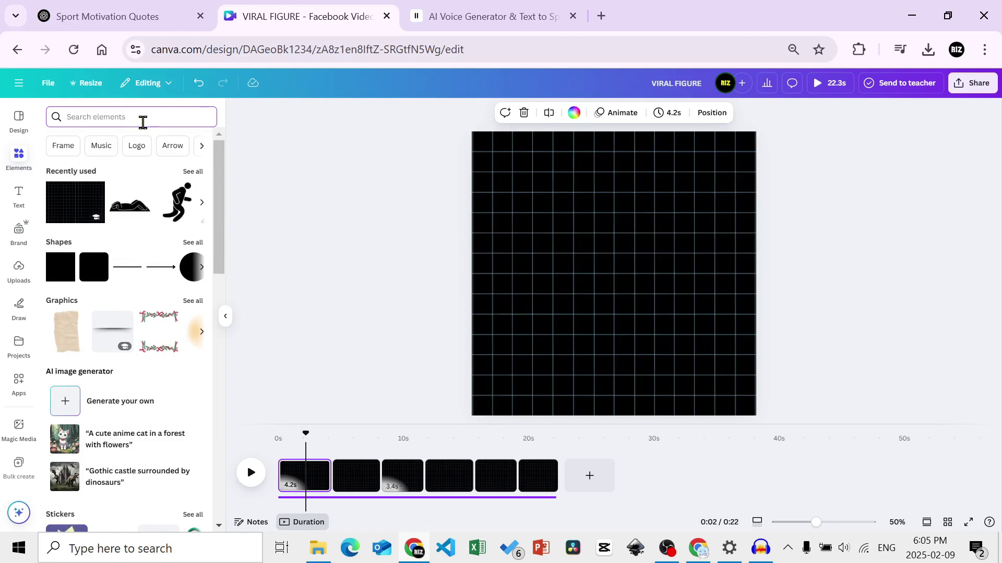
pyautogui.write('set:nAFGW6smnro')
pyautogui.press('Return')
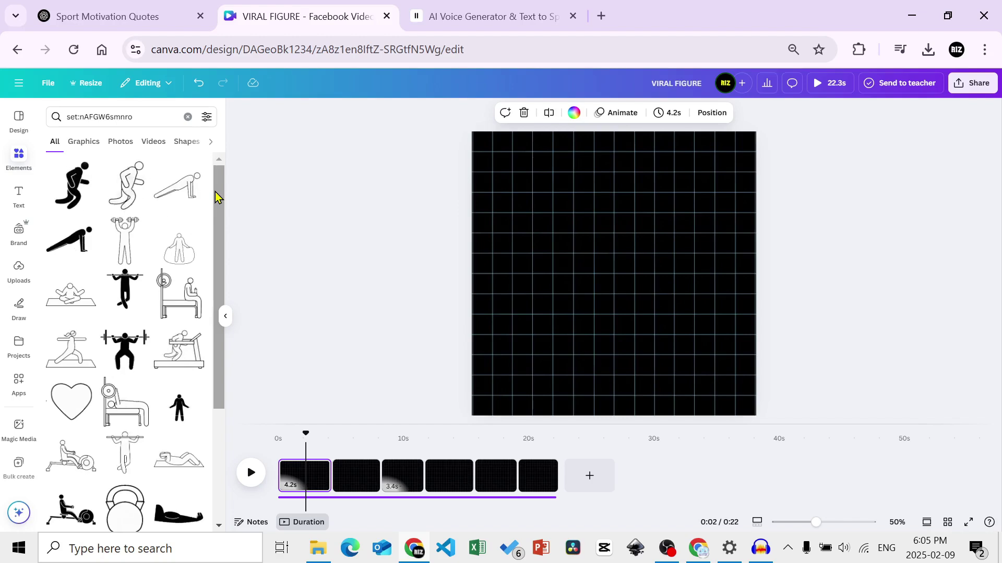
pyautogui.moveTo(217, 197); pyautogui.dragTo(217, 275)
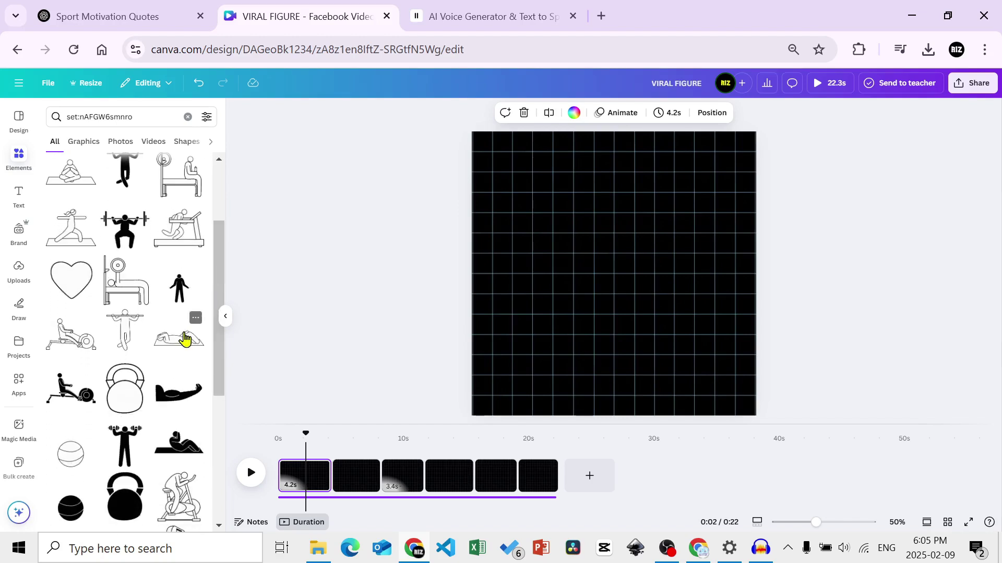
pyautogui.click(185, 339)
pyautogui.moveTo(693, 290); pyautogui.dragTo(682, 340)
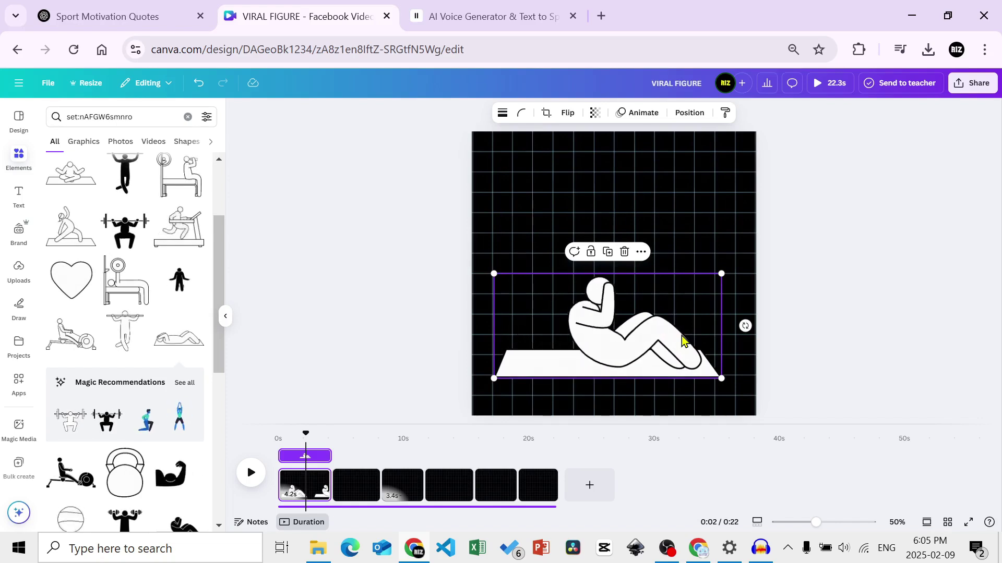
# Step: Switch to ElevenLabs and copy the first quote, ending in "Keep pushing!", without its quotation marks
pyautogui.click(524, 17)
pyautogui.click(542, 167)
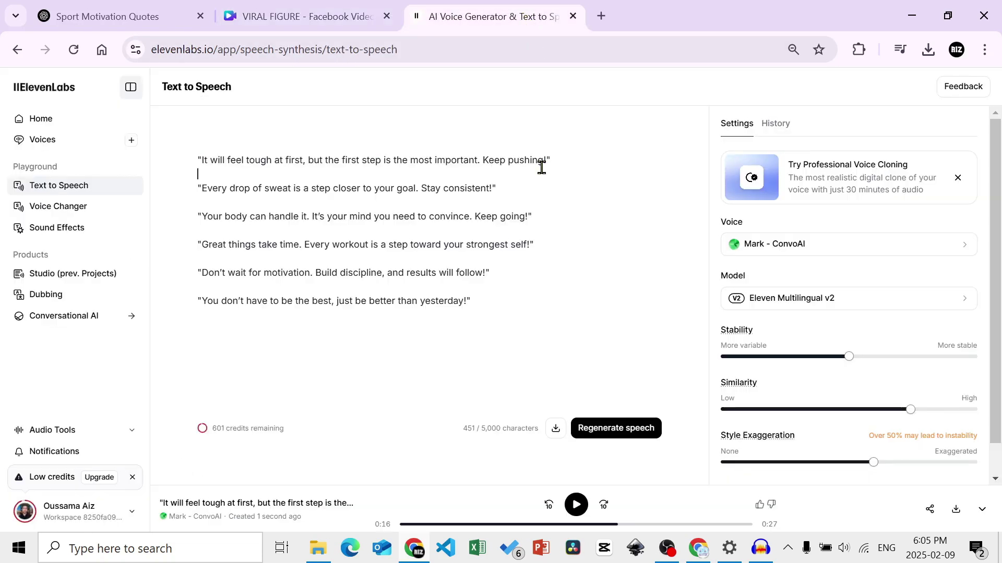
pyautogui.moveTo(547, 160); pyautogui.dragTo(300, 159)
pyautogui.click(300, 160)
pyautogui.moveTo(548, 159); pyautogui.dragTo(207, 163)
pyautogui.hotkey('ctrl', 'c')
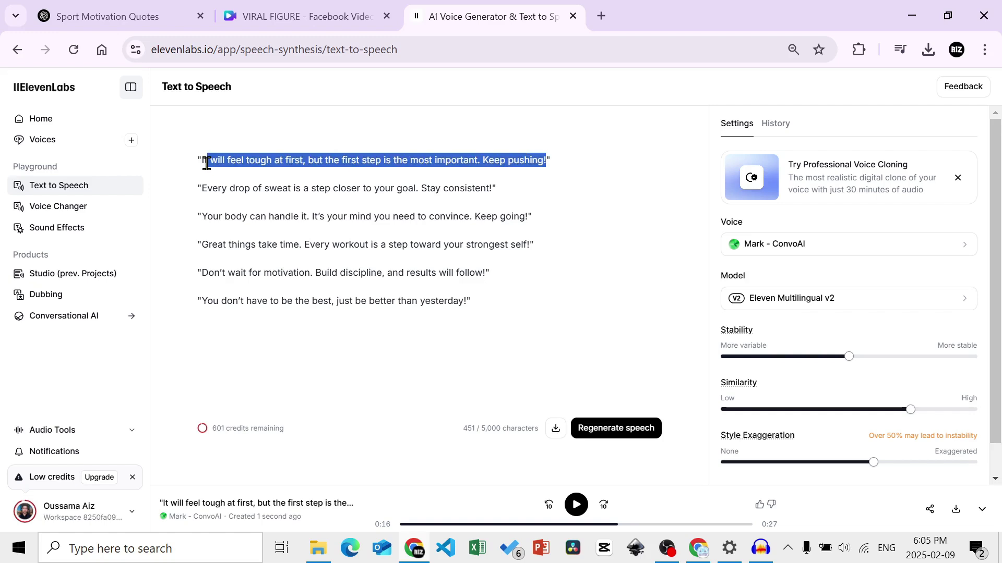
# Step: Switch back to Canva, paste the quote onto the first page and move it above the sit-up figure
pyautogui.click(287, 11)
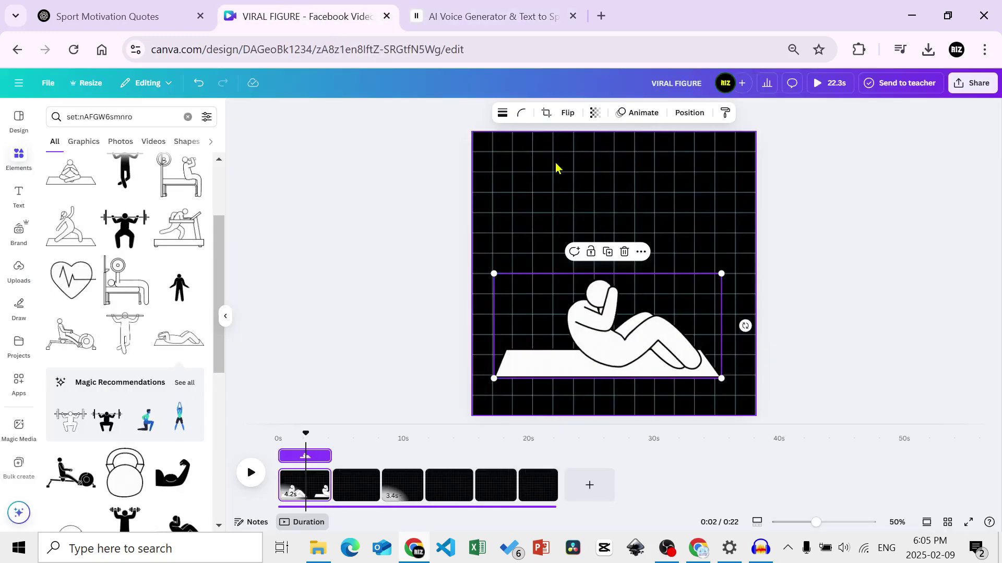
pyautogui.click(556, 167)
pyautogui.hotkey('ctrl', 'v')
pyautogui.click(507, 112)
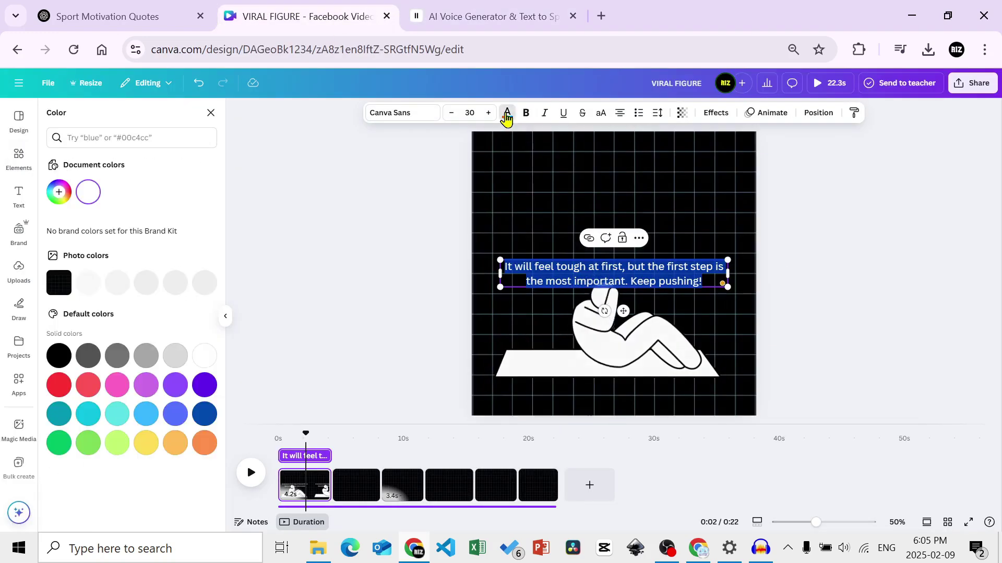
pyautogui.click(59, 192)
pyautogui.click(413, 226)
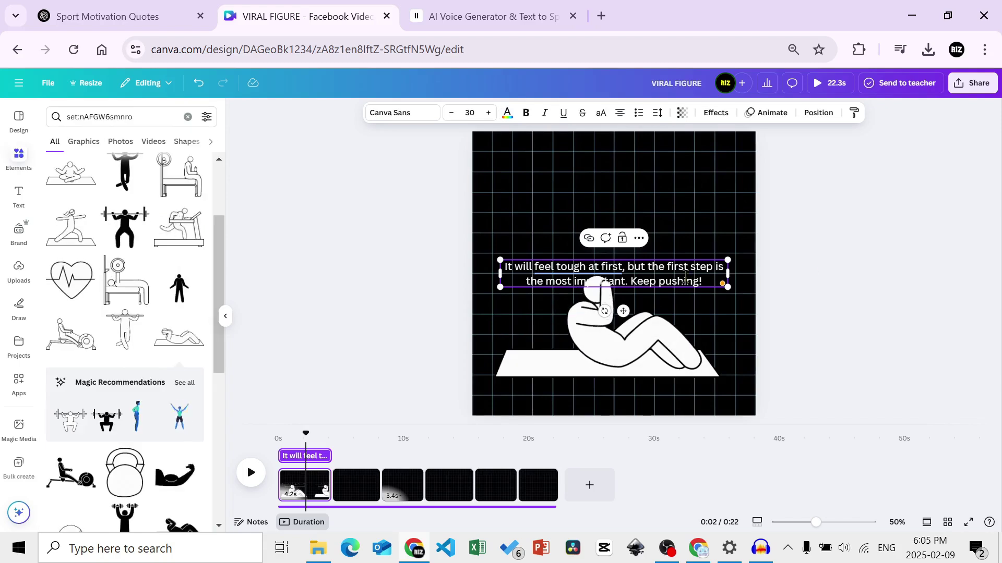
pyautogui.click(809, 336)
pyautogui.click(697, 284)
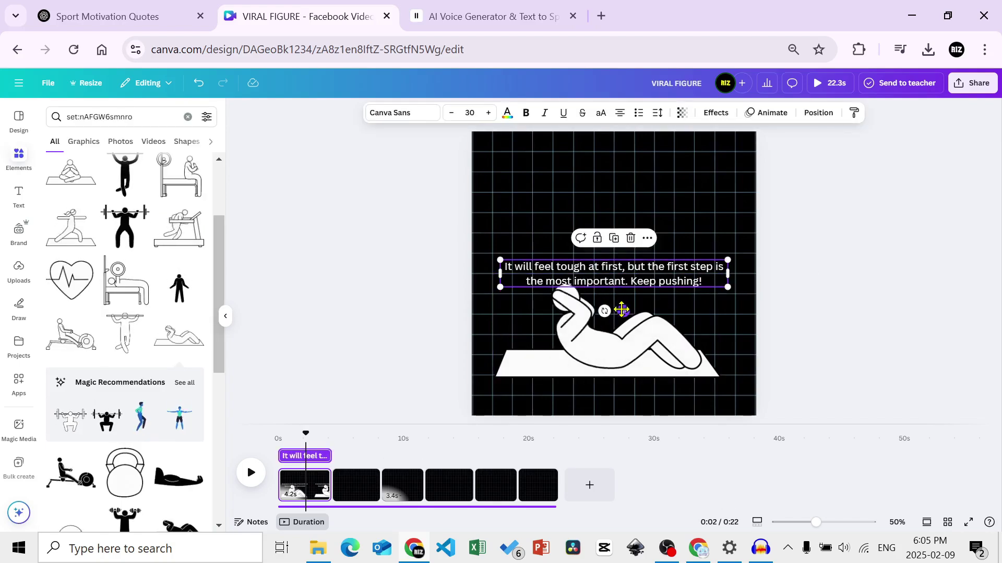
pyautogui.moveTo(621, 282); pyautogui.dragTo(619, 242)
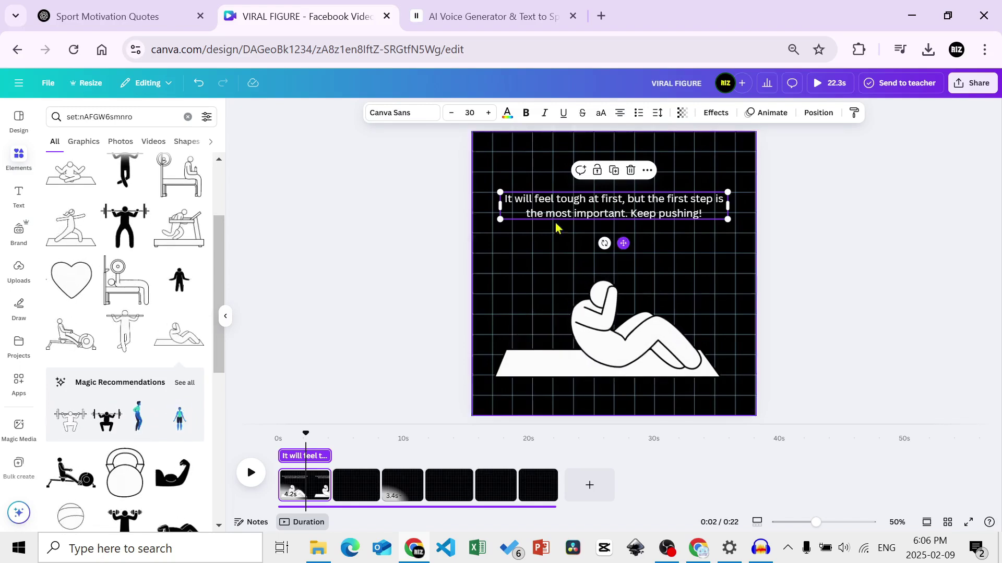
# Step: Search the fonts for DM and set the quote text to DM Serif Display
pyautogui.click(427, 115)
pyautogui.click(57, 163)
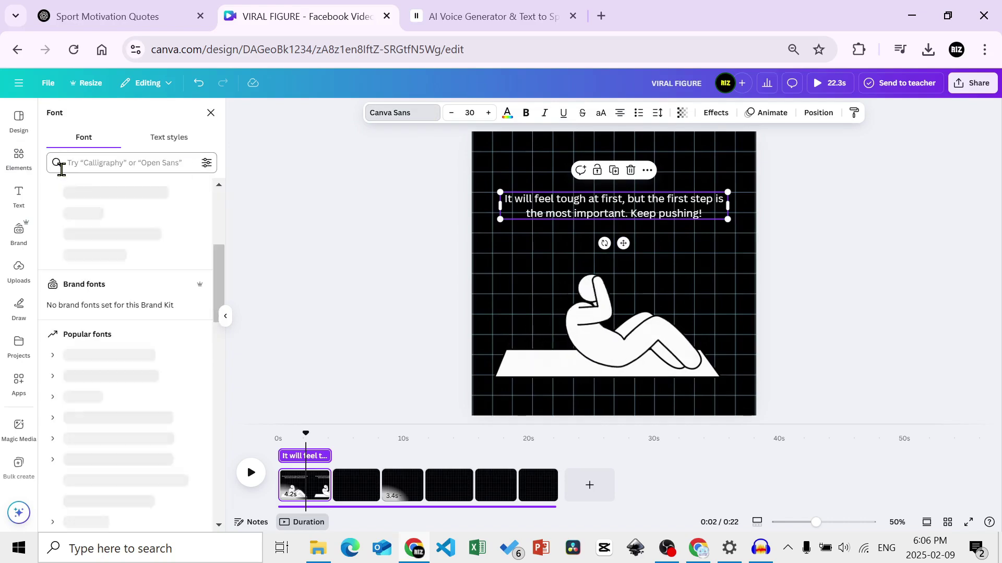
pyautogui.moveTo(219, 259); pyautogui.dragTo(219, 228)
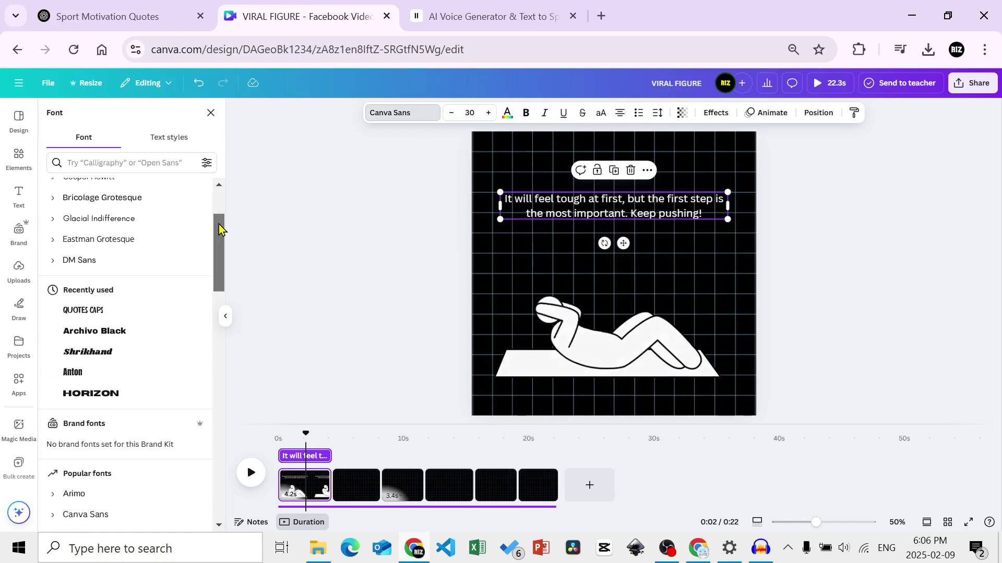
pyautogui.click(137, 162)
pyautogui.write('DM')
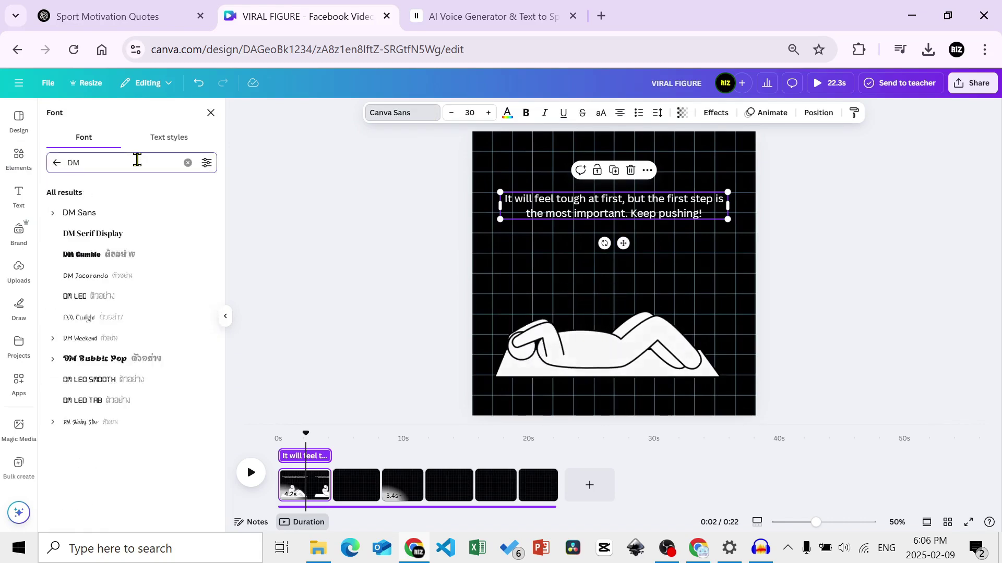
pyautogui.click(141, 235)
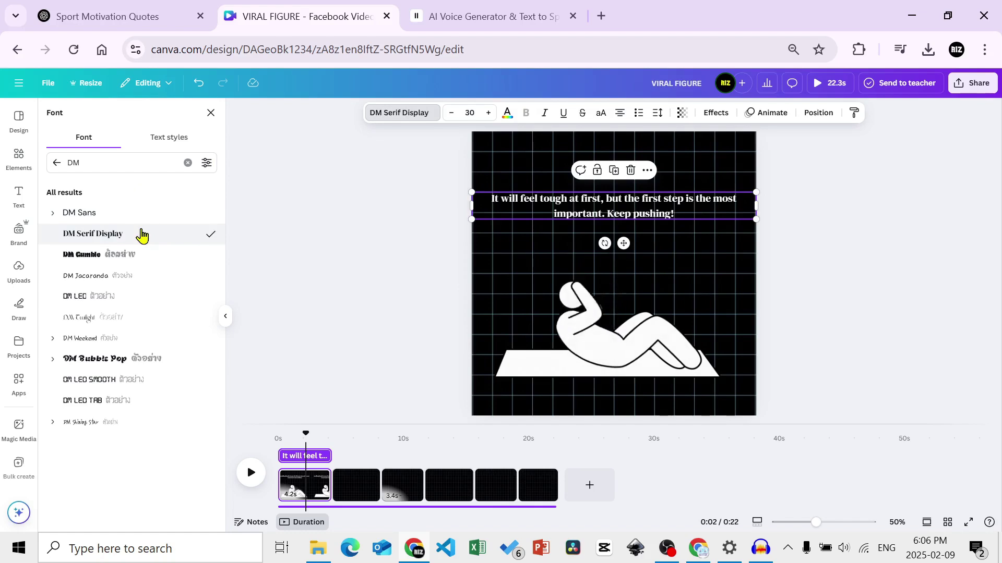
pyautogui.click(376, 255)
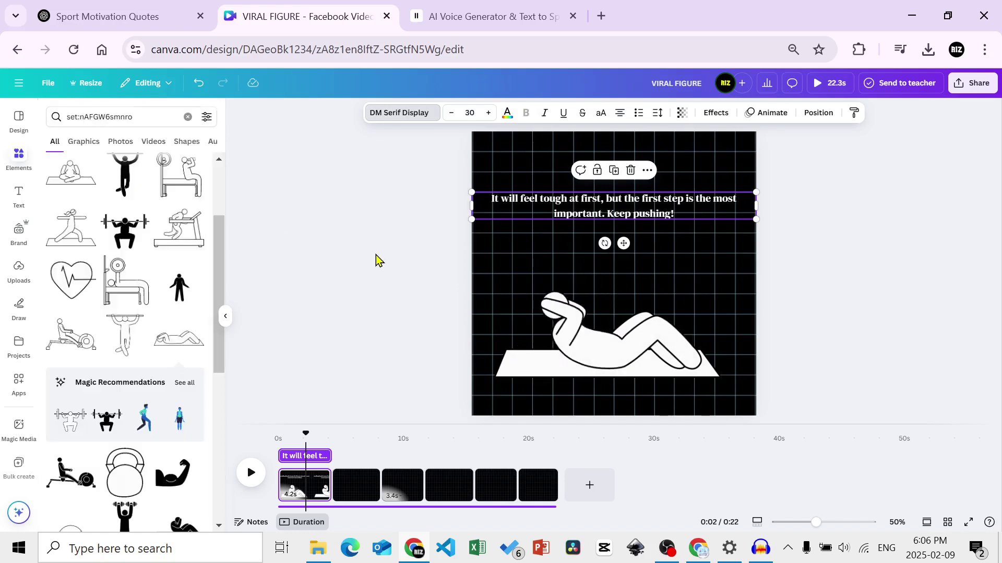
# Step: Replace the period and space after "important" with a line break so "Keep pushing!" sits on its own line
pyautogui.click(608, 209)
pyautogui.click(607, 210)
pyautogui.press('BackSpace')
pyautogui.press('BackSpace')
pyautogui.press('Return')
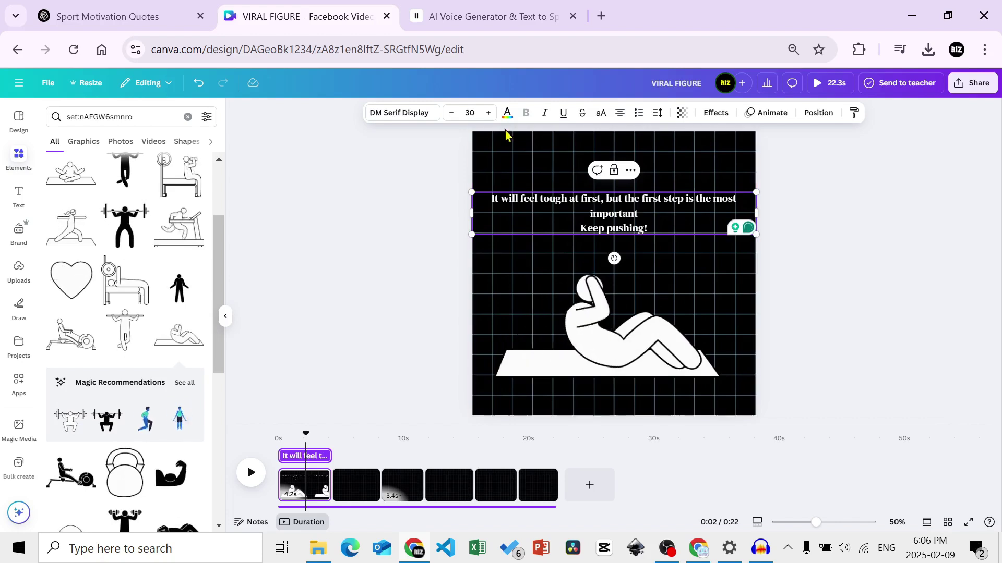
# Step: Increase the font size of the "Keep pushing!" line to 40
pyautogui.click(489, 113)
pyautogui.click(489, 113)
pyautogui.click(489, 113)
pyautogui.click(489, 113)
pyautogui.click(489, 113)
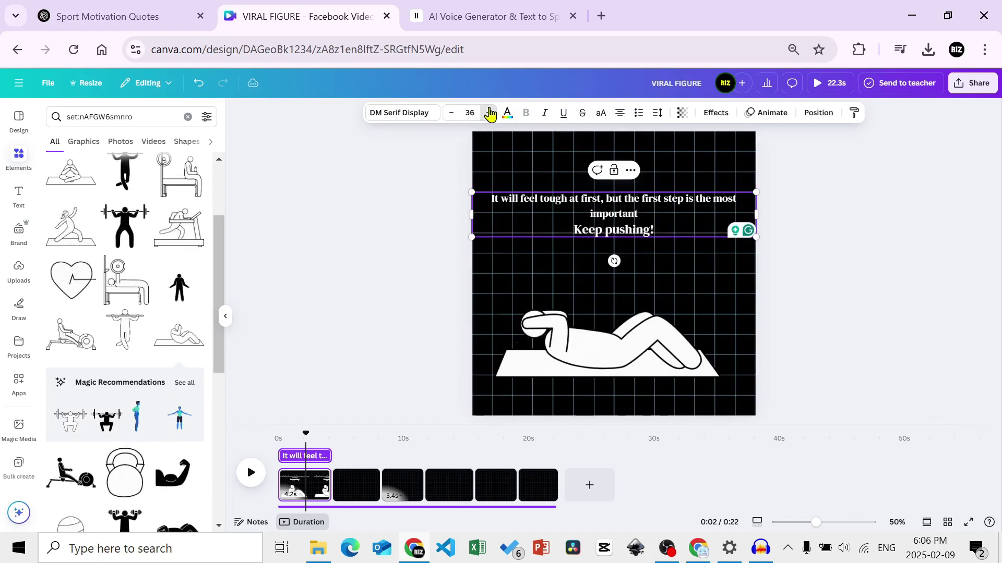
pyautogui.click(489, 113)
pyautogui.click(489, 113)
pyautogui.click(490, 113)
pyautogui.click(489, 112)
# Step: Color the words "Keep pushing!" yellow with the custom color #FFF500
pyautogui.hotkey('ctrl', 'shift', 'Right')
pyautogui.hotkey('ctrl', 'shift', 'Right')
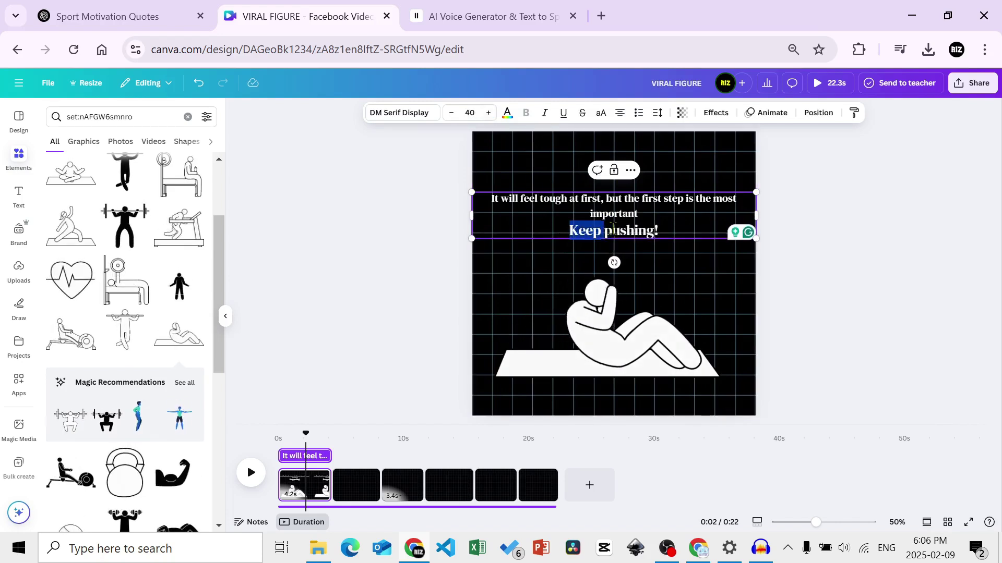
pyautogui.click(508, 114)
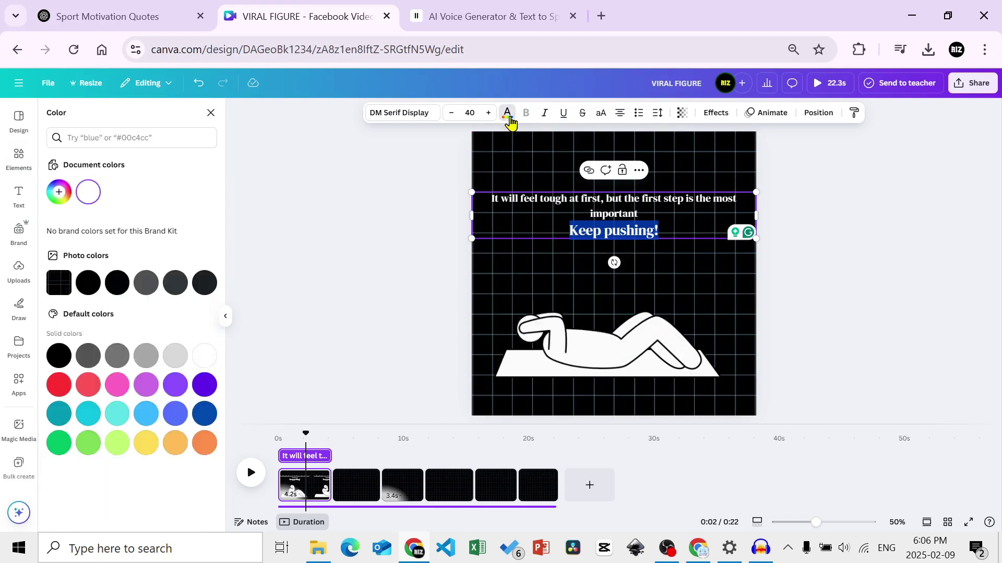
pyautogui.click(59, 198)
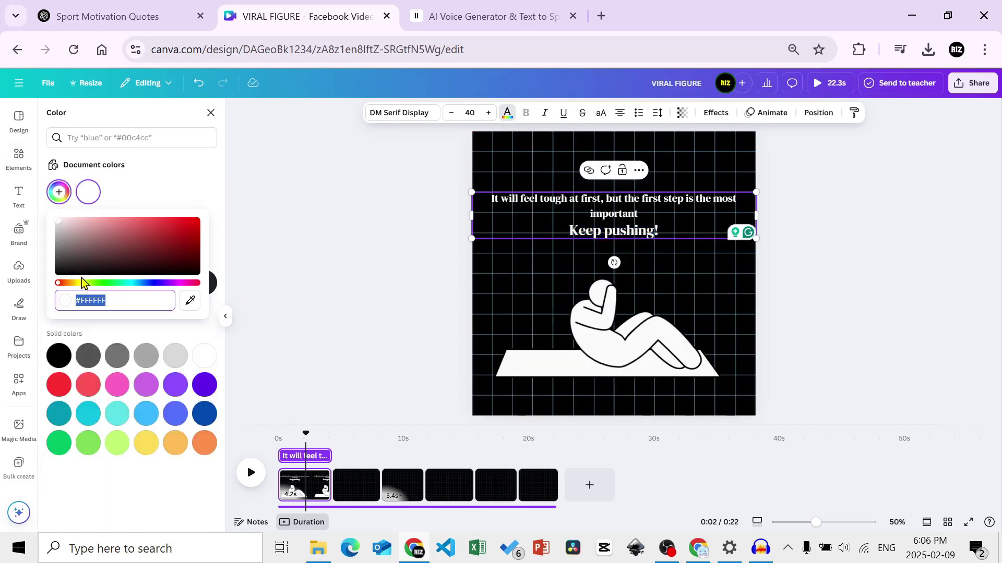
pyautogui.click(180, 220)
pyautogui.moveTo(210, 205); pyautogui.dragTo(224, 202)
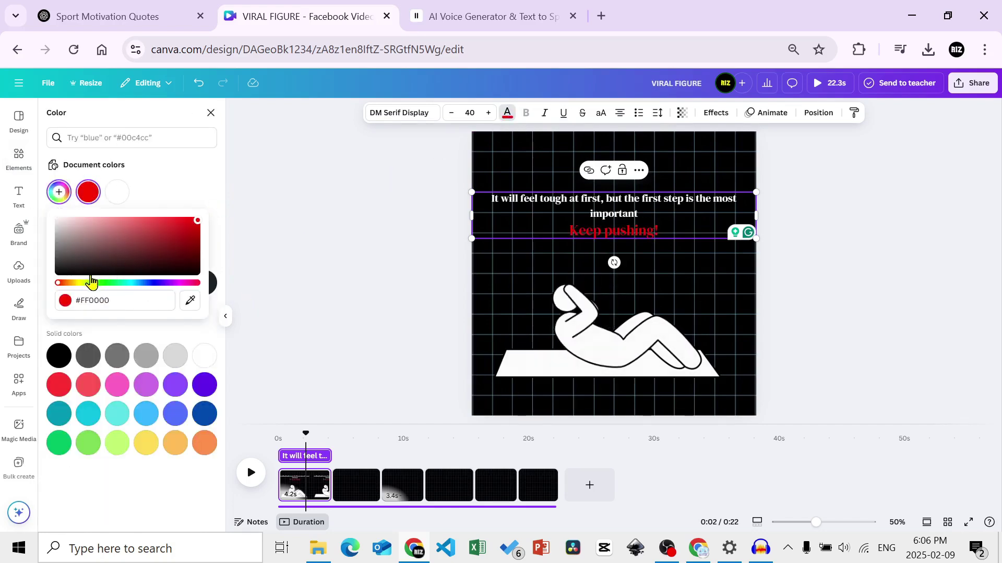
pyautogui.click(80, 283)
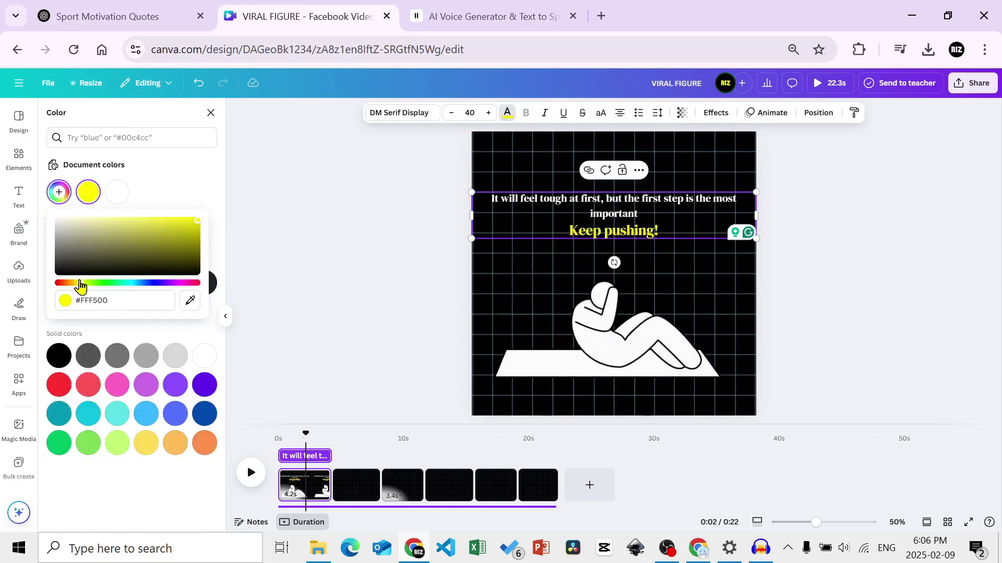
pyautogui.click(322, 244)
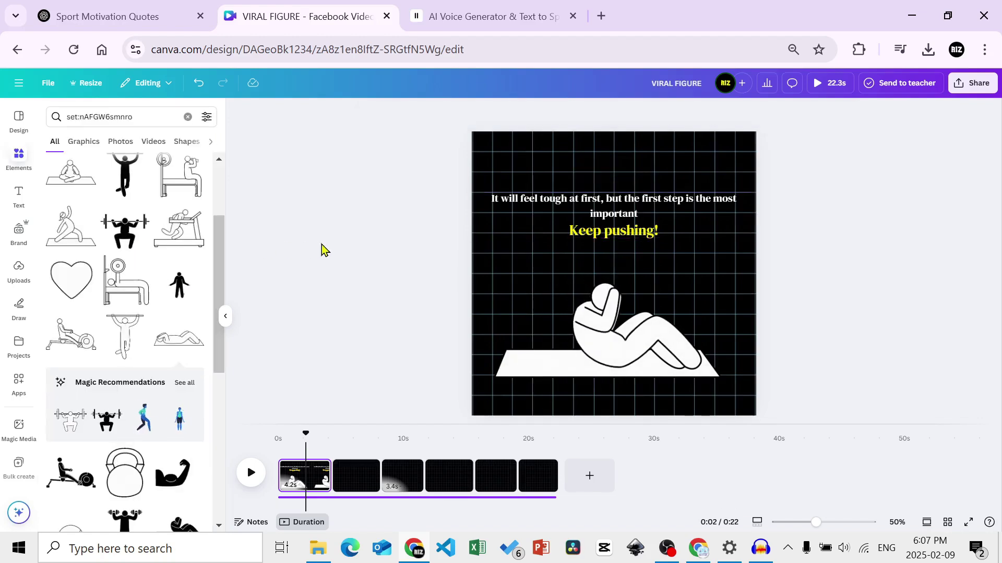
# Step: Increase the font size of the whole first-page quote by three increments
pyautogui.click(576, 210)
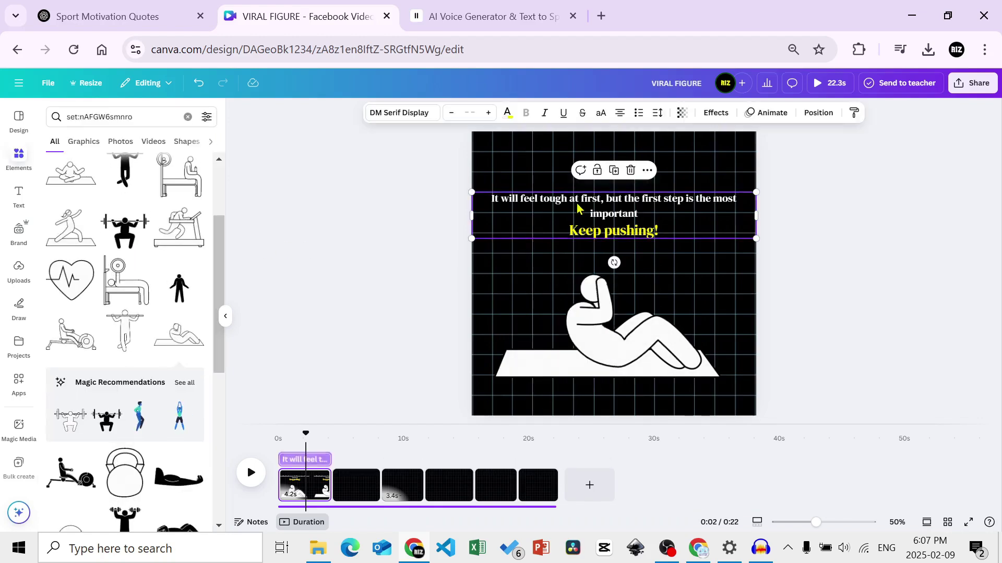
pyautogui.click(488, 113)
pyautogui.click(489, 112)
pyautogui.click(489, 113)
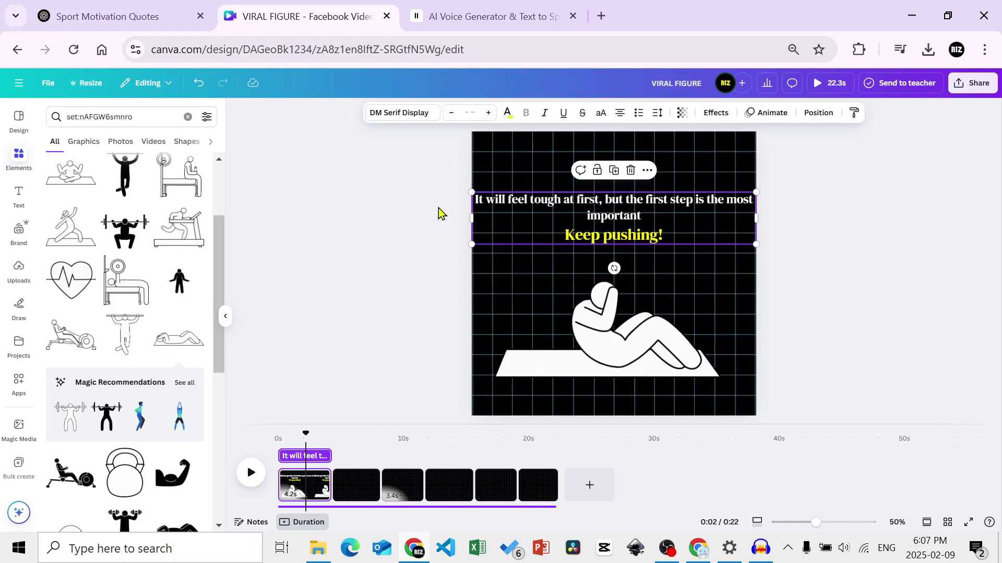
pyautogui.click(430, 227)
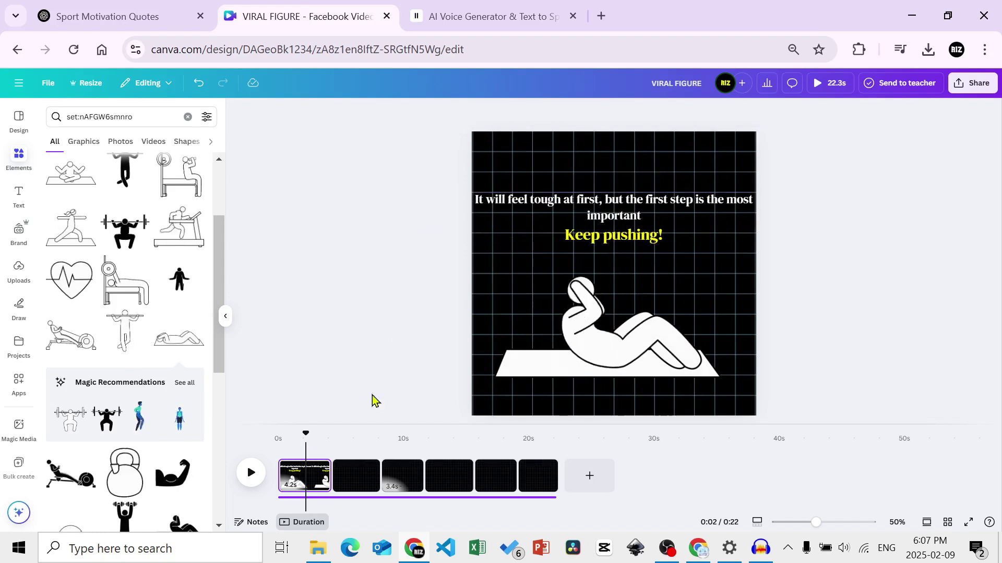
# Step: Add the white outlined running figure to the second page, shrink it and place it near the page's lower-left corner
pyautogui.click(353, 473)
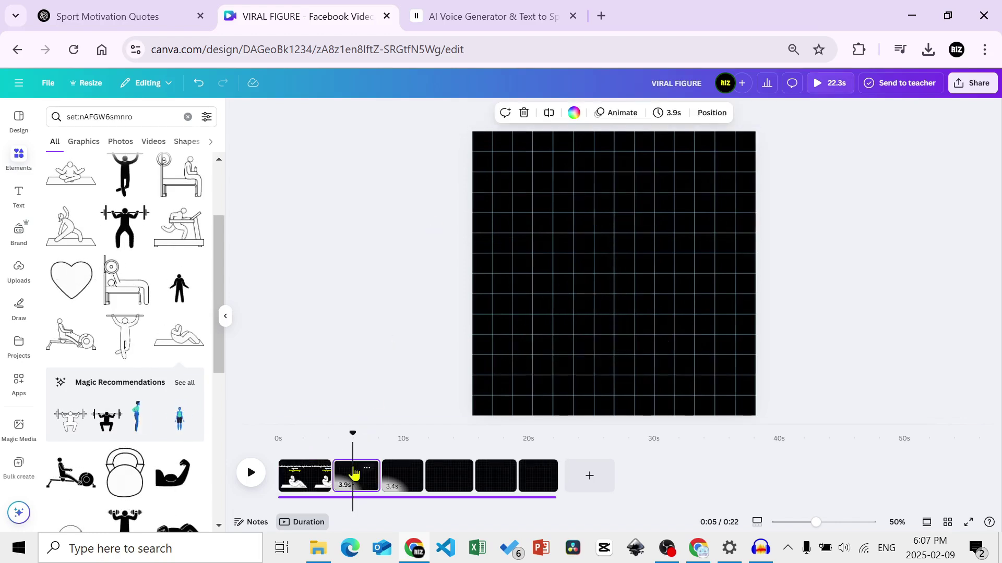
pyautogui.scroll(3, 208, 219)
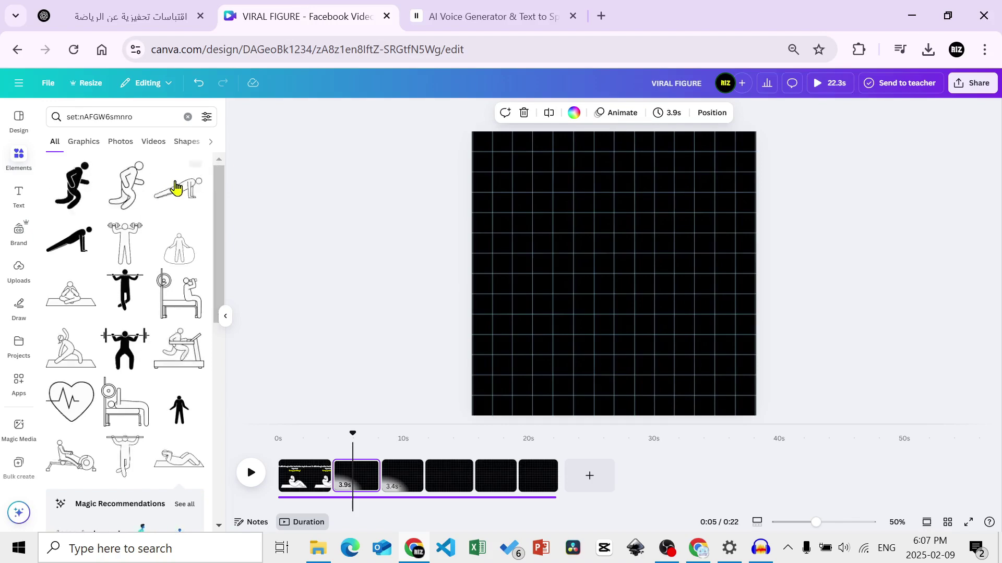
pyautogui.click(131, 194)
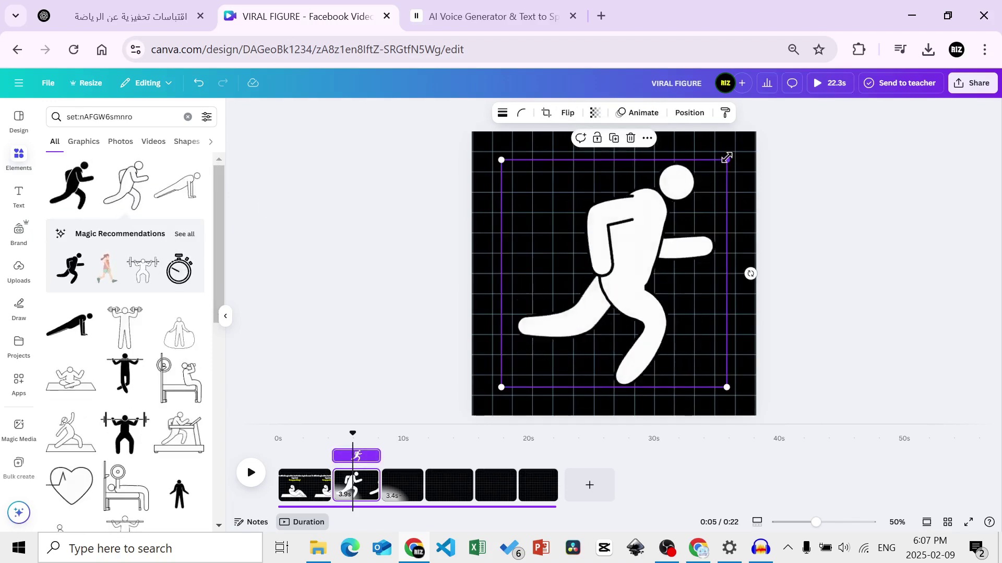
pyautogui.moveTo(726, 159); pyautogui.dragTo(632, 252)
pyautogui.moveTo(594, 310); pyautogui.dragTo(558, 317)
# Step: Create a custom animation that moves the running figure straight across the second page to its right edge
pyautogui.click(637, 113)
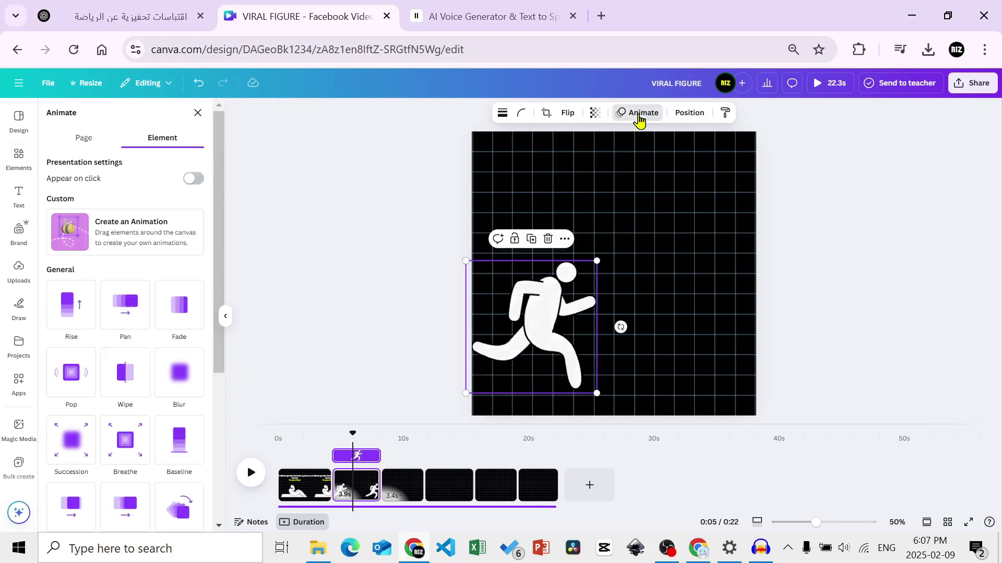
pyautogui.click(175, 237)
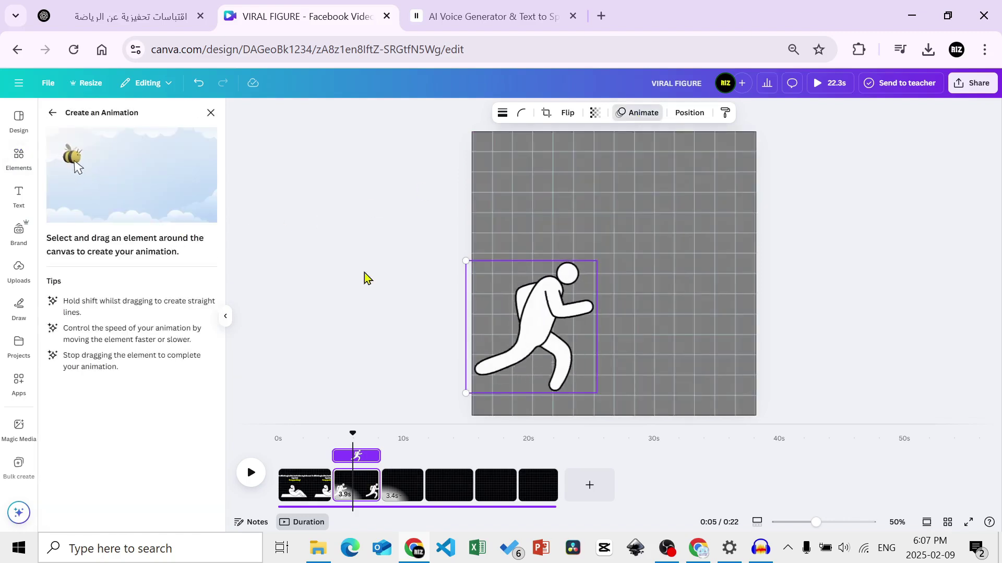
pyautogui.moveTo(539, 320); pyautogui.dragTo(728, 321)
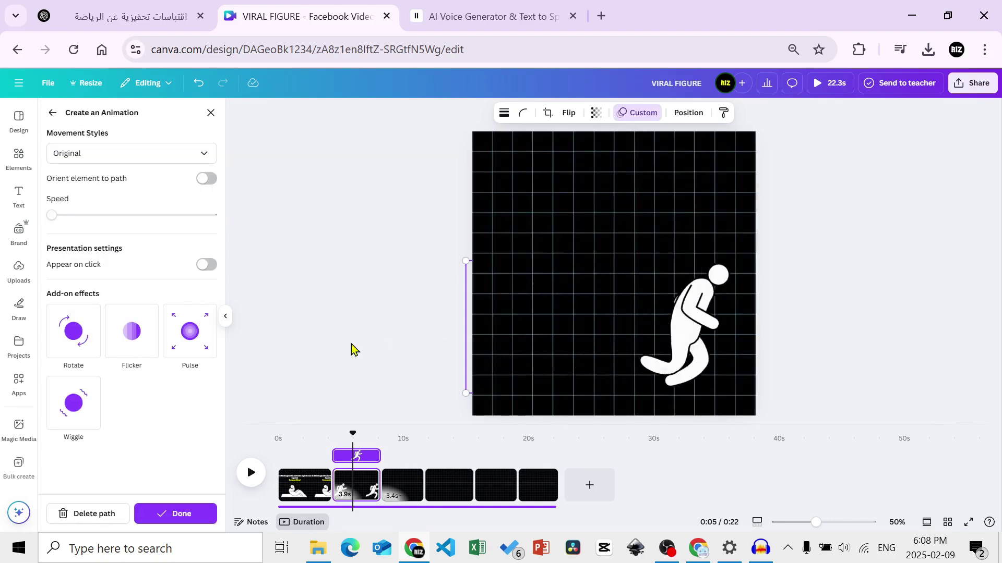
pyautogui.click(184, 512)
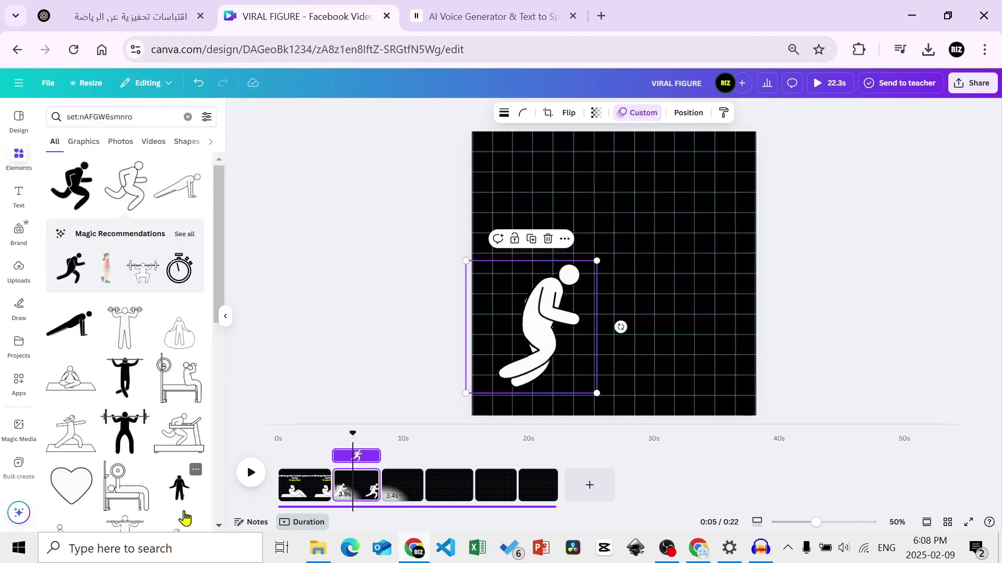
# Step: Copy "Every drop of sweat is a step closer to your goal. Stay consistent!" from the ElevenLabs script and paste it onto Canva's second page
pyautogui.click(523, 7)
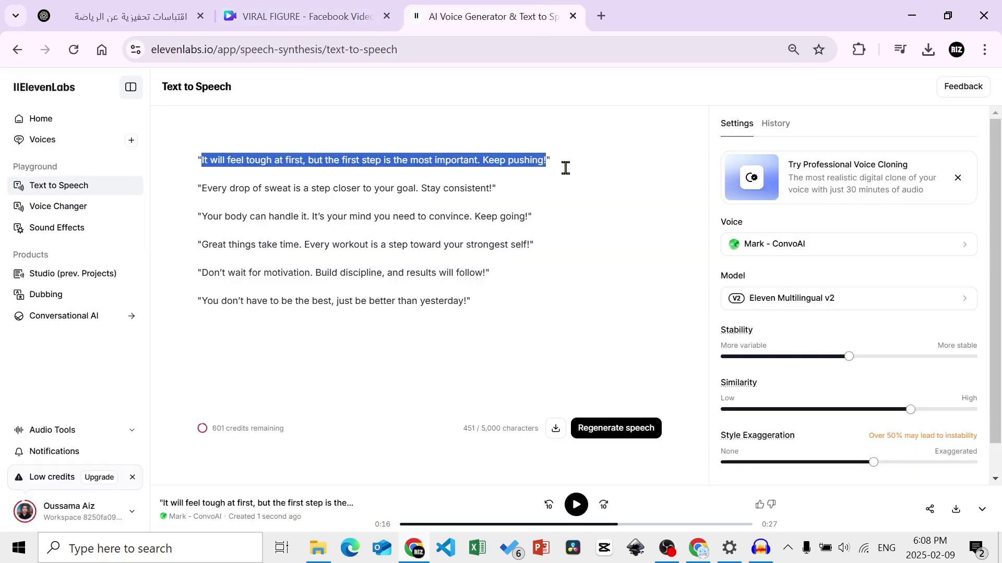
pyautogui.moveTo(494, 190); pyautogui.dragTo(419, 189)
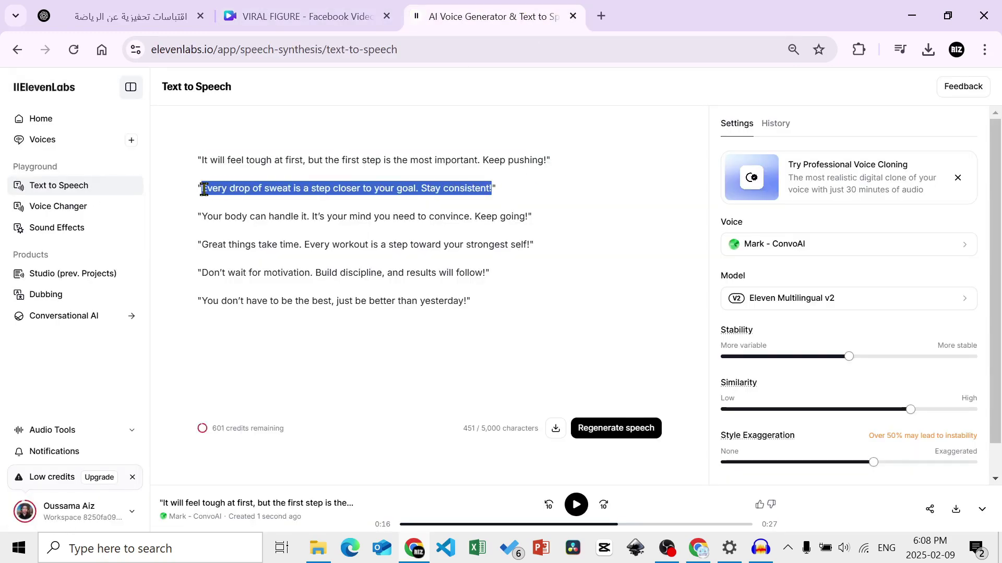
pyautogui.click(292, 9)
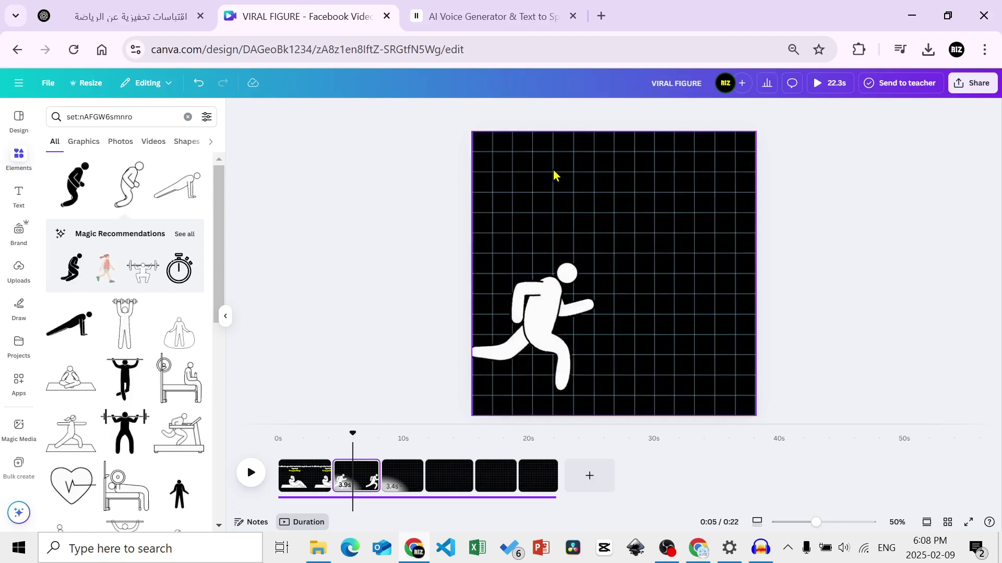
pyautogui.write('Every drop of sweat is a step closer to your goal. Stay consistent!')
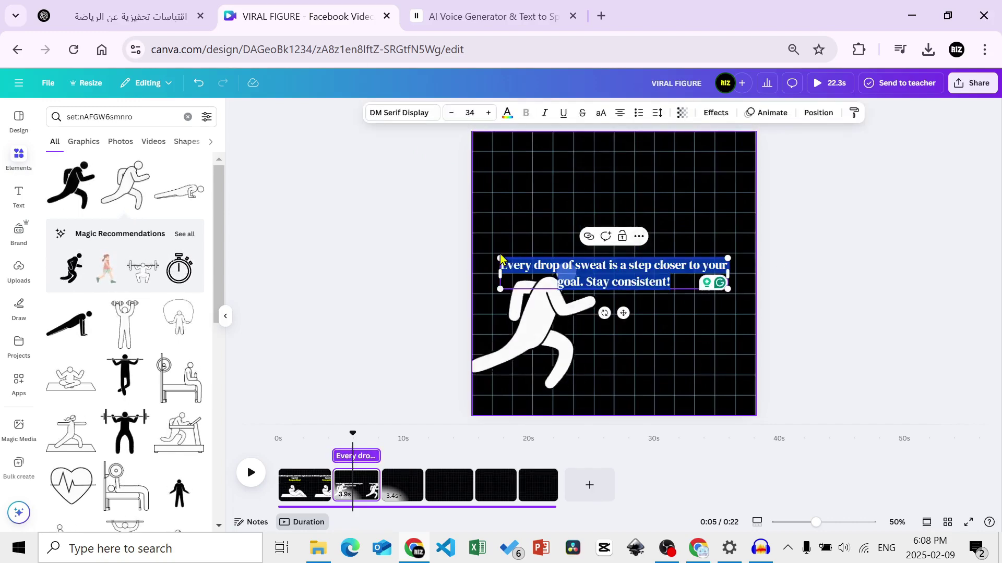
# Step: Enlarge the second-page quote to font size 40 and center it above the running figure
pyautogui.moveTo(497, 254); pyautogui.dragTo(461, 241)
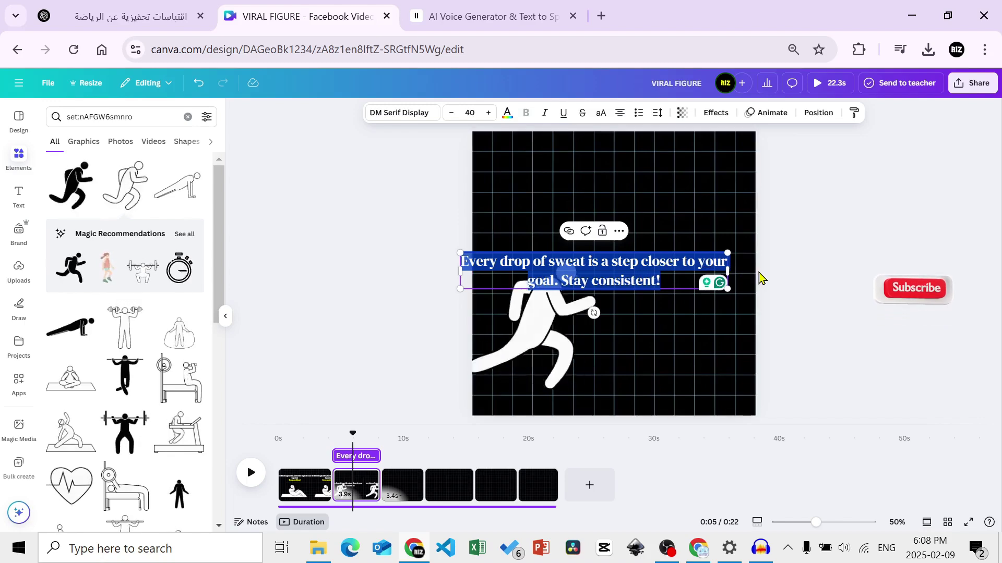
pyautogui.press('Escape')
pyautogui.moveTo(670, 270); pyautogui.dragTo(687, 194)
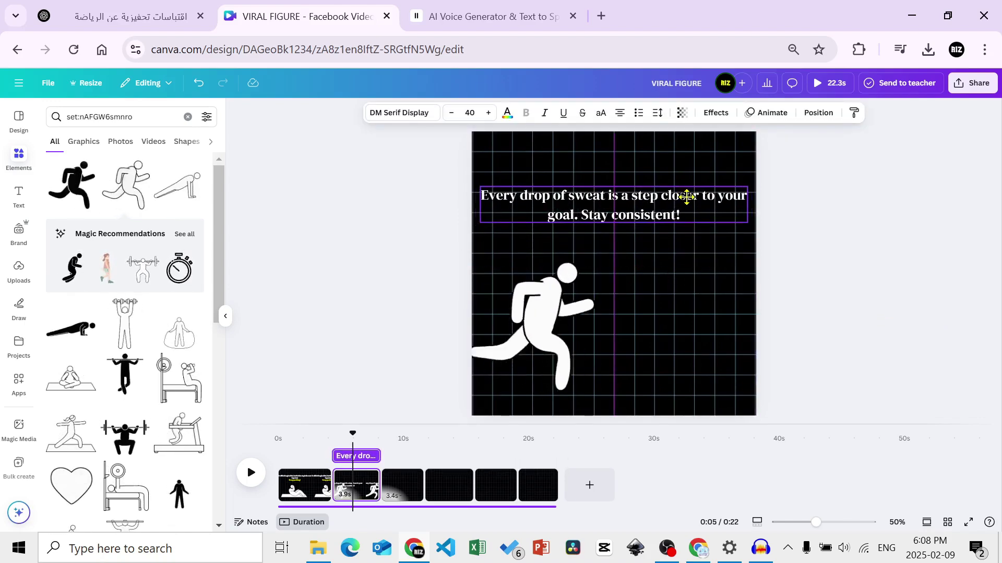
# Step: Cut "Stay consistent!" out of the second-page quote and reduce the remaining text by two size increments so it fits one line
pyautogui.click(580, 214)
pyautogui.click(581, 213)
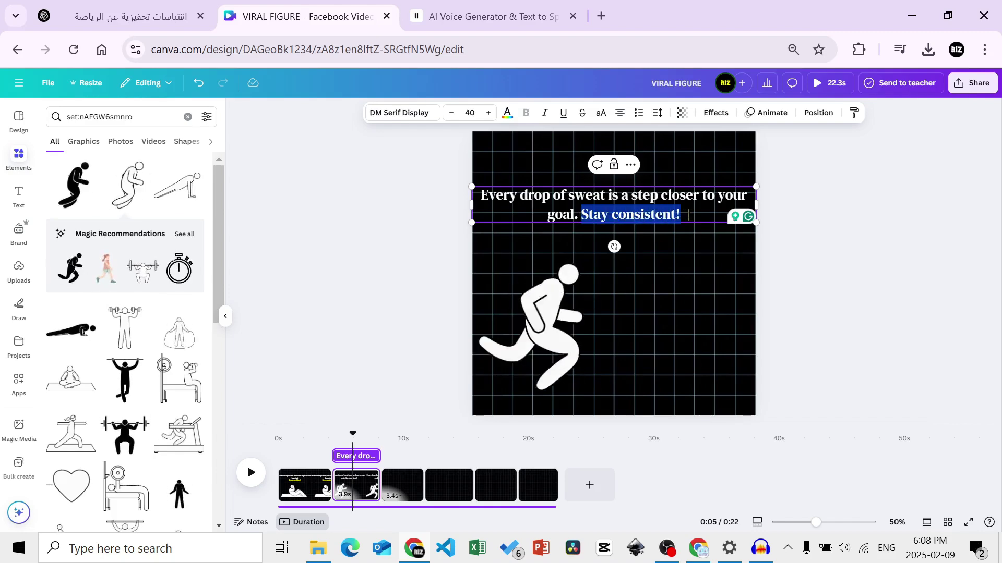
pyautogui.press('BackSpace')
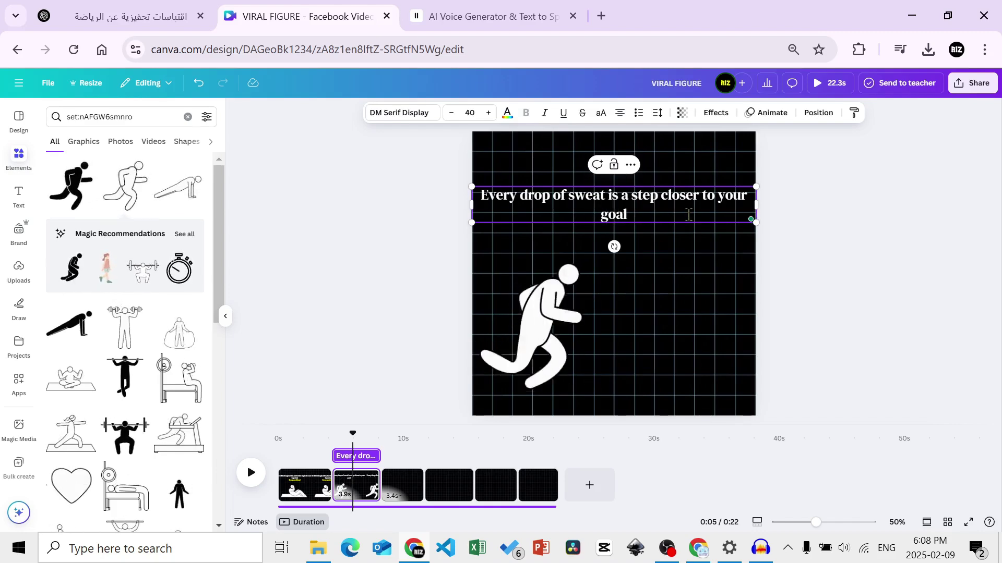
pyautogui.hotkey('ctrl', 'a')
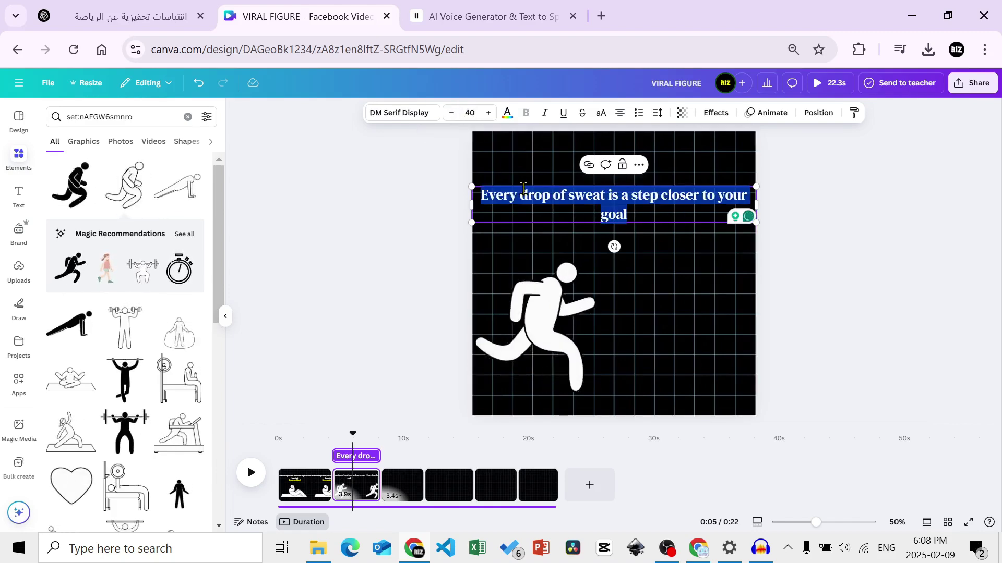
pyautogui.click(449, 118)
pyautogui.click(448, 119)
pyautogui.click(541, 228)
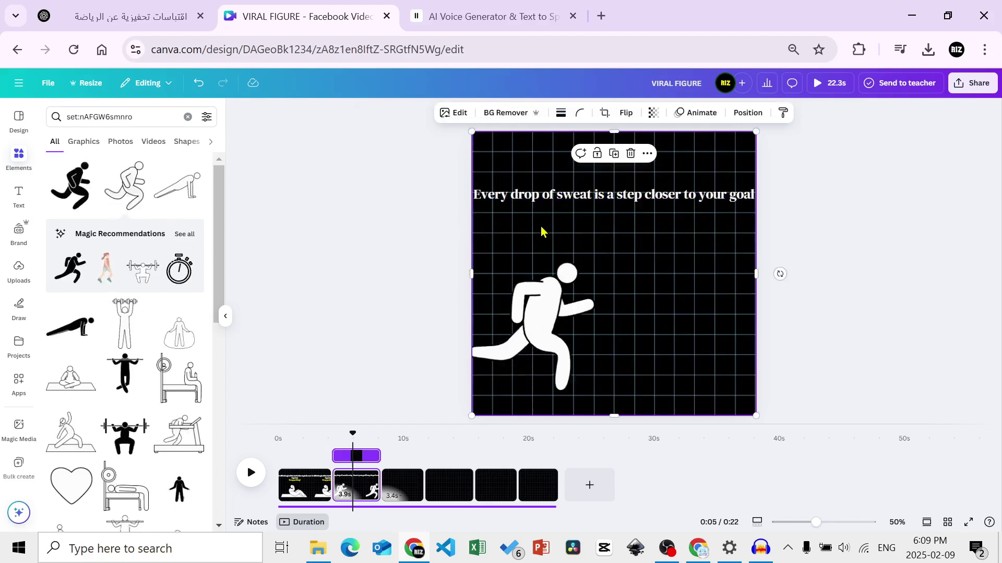
# Step: Add "Stay consistent!" as separate text centered below the quote, at font size 62.9 and in yellow #FFF500
pyautogui.write('Stay consistent!')
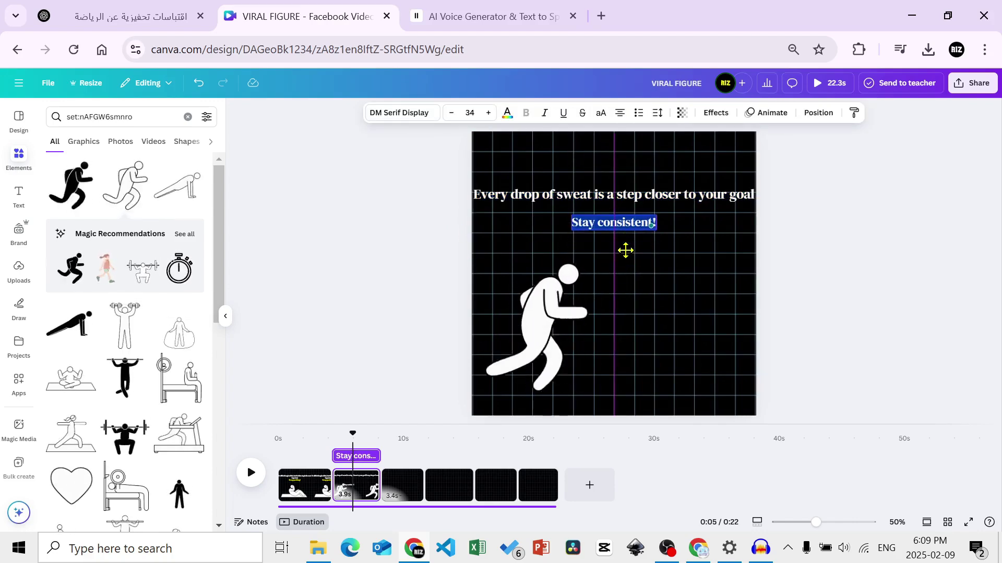
pyautogui.moveTo(571, 226); pyautogui.dragTo(496, 221)
pyautogui.moveTo(593, 262); pyautogui.dragTo(628, 267)
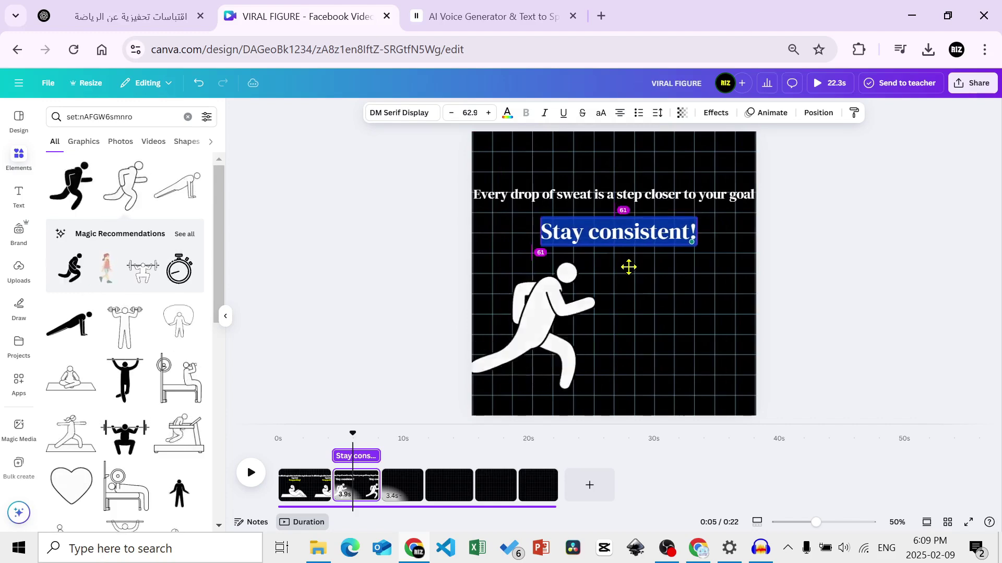
pyautogui.click(507, 115)
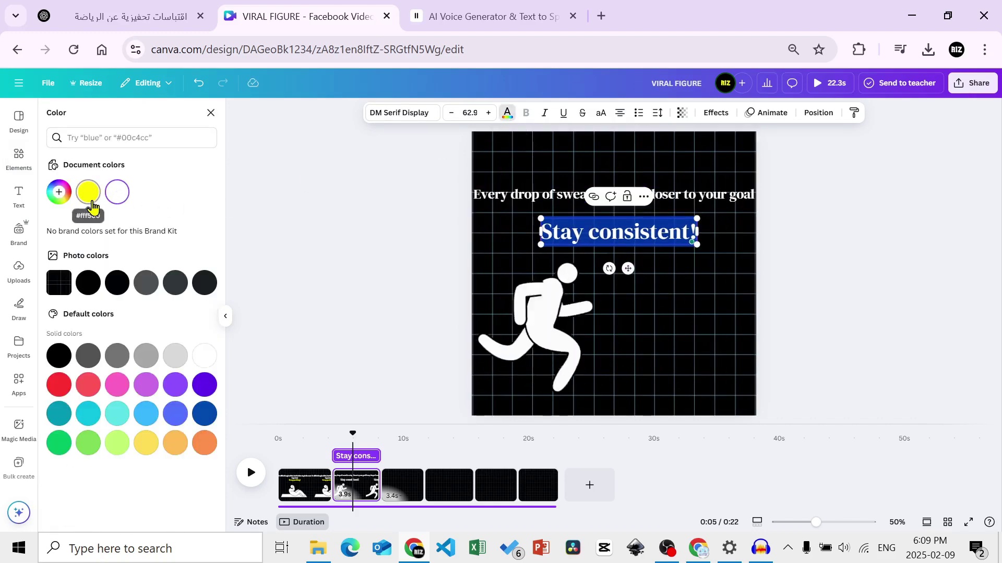
pyautogui.press('Escape')
# Step: Add the outlined exercise-bike figure to the third page, shrink it and center it in the page's lower half
pyautogui.click(399, 479)
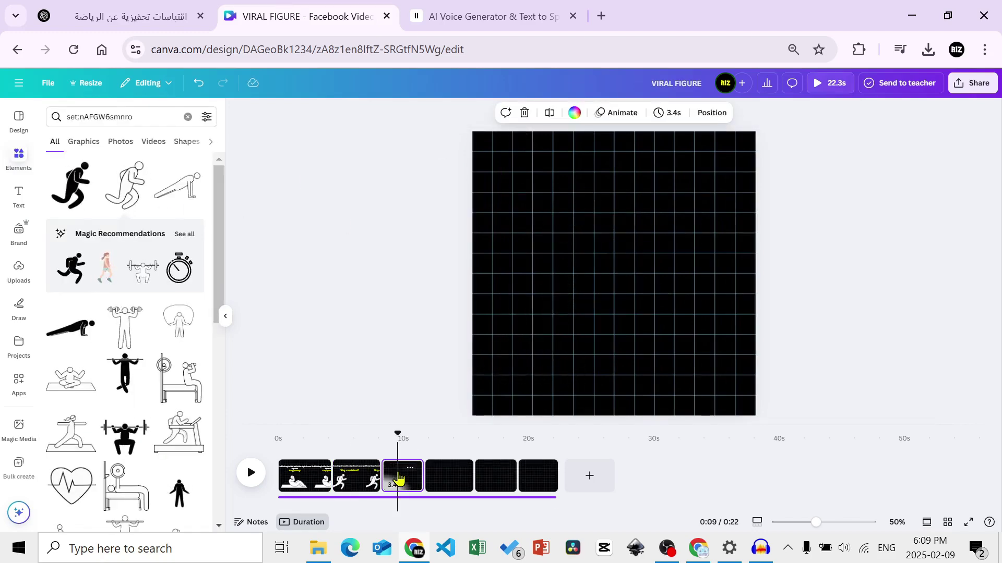
pyautogui.moveTo(223, 225); pyautogui.dragTo(217, 308)
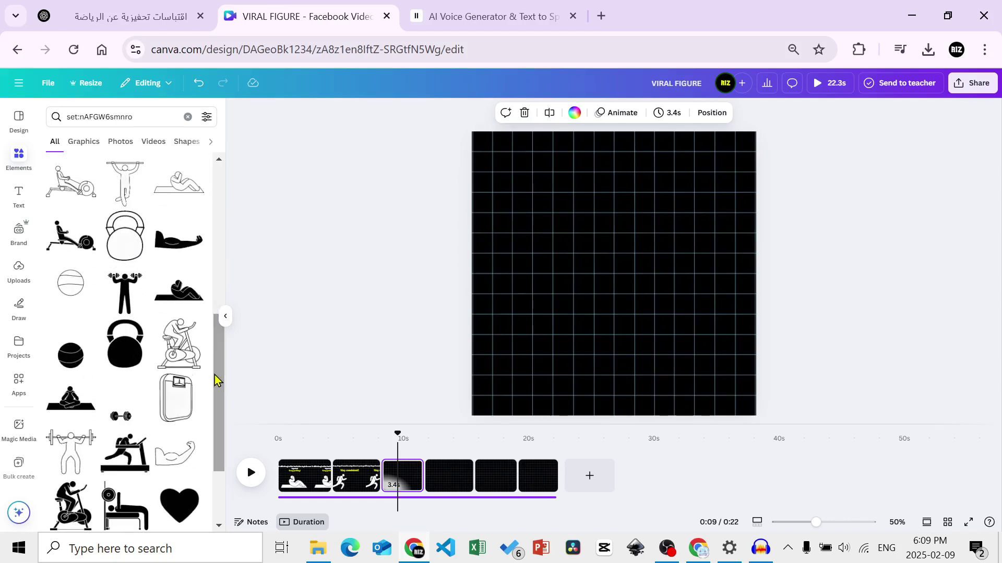
pyautogui.click(189, 346)
pyautogui.moveTo(756, 134); pyautogui.dragTo(648, 233)
pyautogui.moveTo(597, 287); pyautogui.dragTo(626, 305)
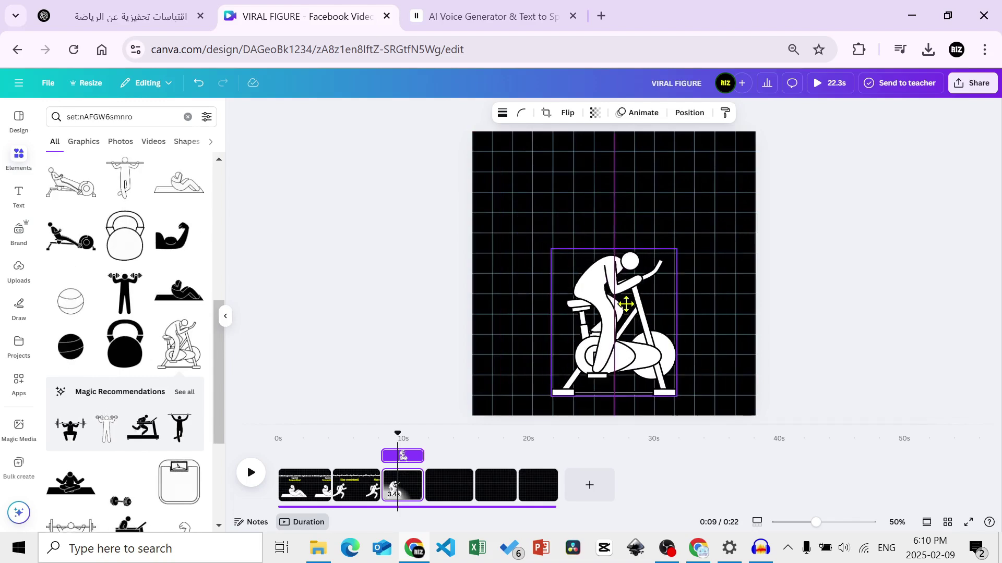
# Step: Copy "Your body can handle it. It's your mind you need to convince. Keep going!" from ElevenLabs onto Canva's third page, above the cyclist
pyautogui.click(485, 16)
pyautogui.moveTo(528, 216); pyautogui.dragTo(318, 218)
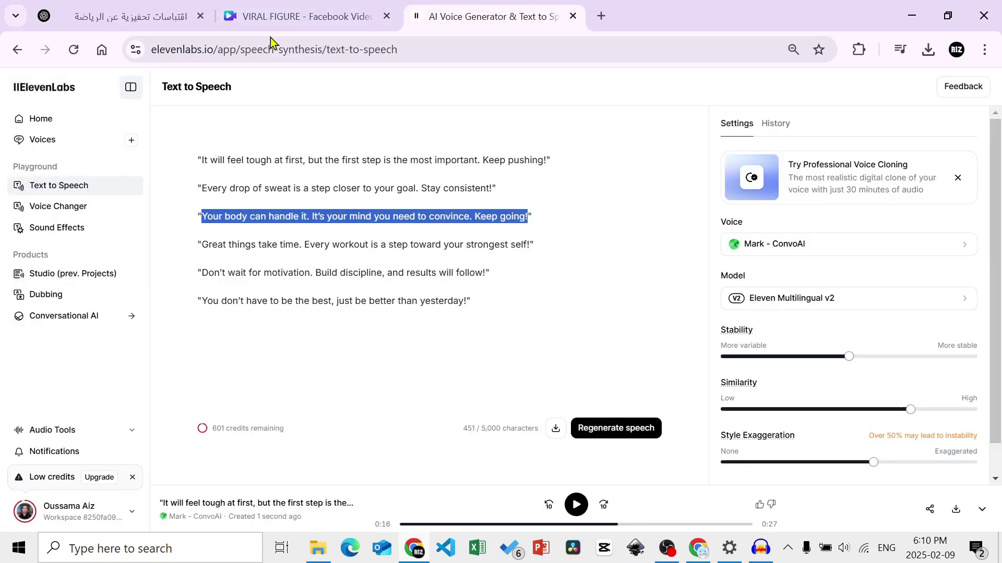
pyautogui.click(297, 16)
pyautogui.hotkey('ctrl', 'v')
pyautogui.moveTo(631, 291); pyautogui.dragTo(696, 191)
# Step: Remove "Keep going!" from the third-page quote, enlarge it to size 46.3 and break it into two lines after "Your body can handle it"
pyautogui.press('BackSpace')
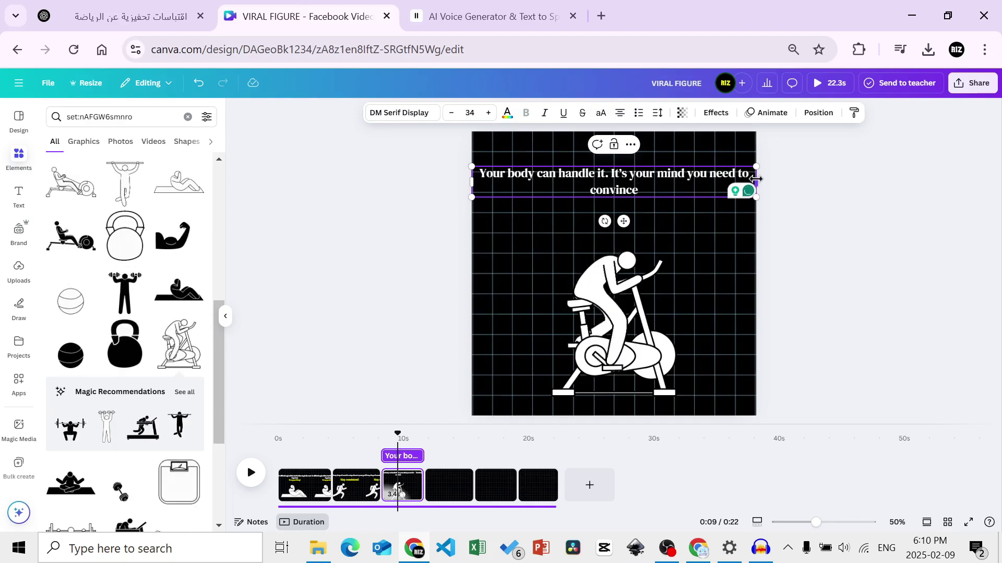
pyautogui.moveTo(756, 197); pyautogui.dragTo(736, 208)
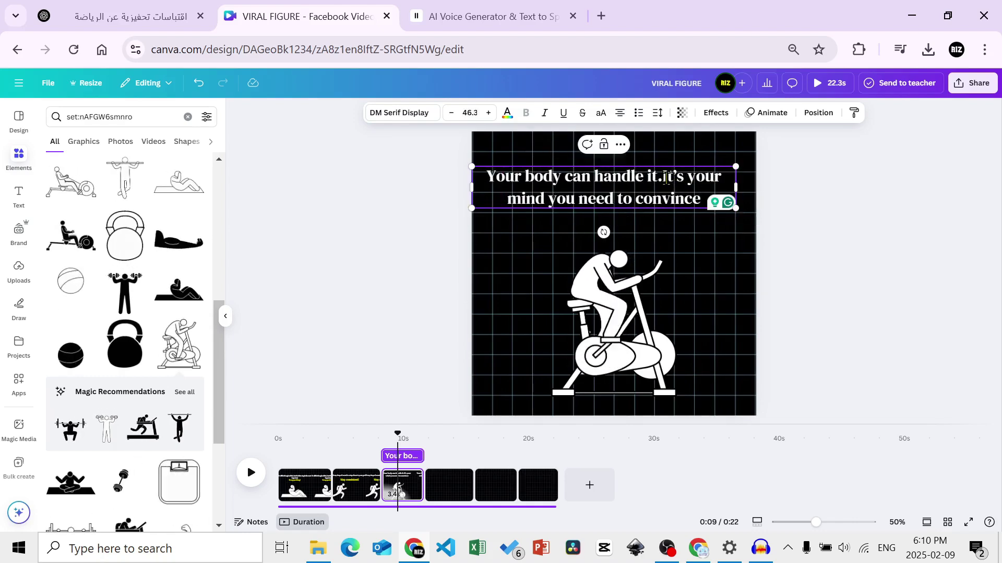
pyautogui.click(667, 178)
pyautogui.press('BackSpace')
pyautogui.press('Return')
pyautogui.moveTo(652, 195); pyautogui.dragTo(661, 181)
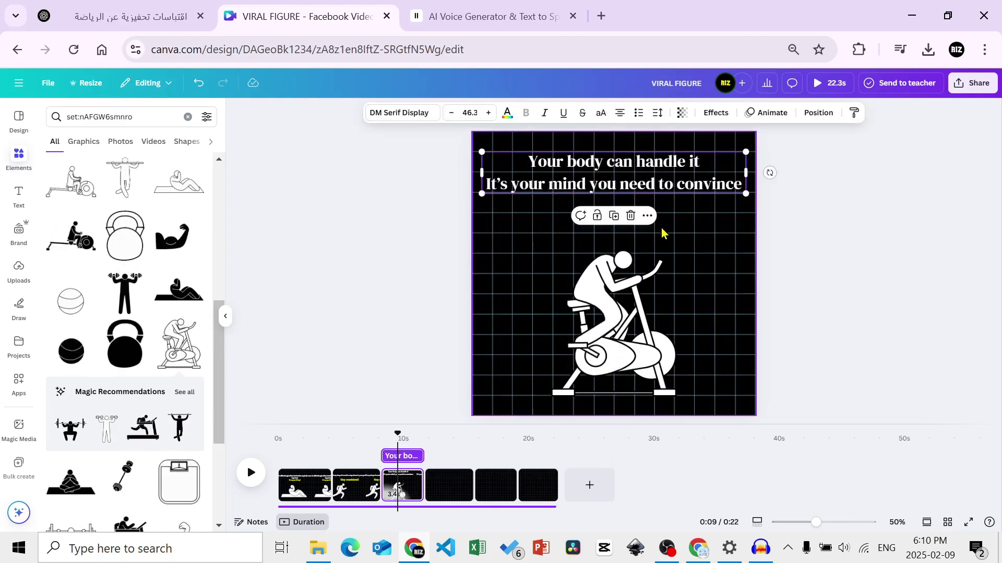
# Step: Add "Keep going!" as separate yellow text between the third-page quote and the cyclist
pyautogui.hotkey('ctrl', 'v')
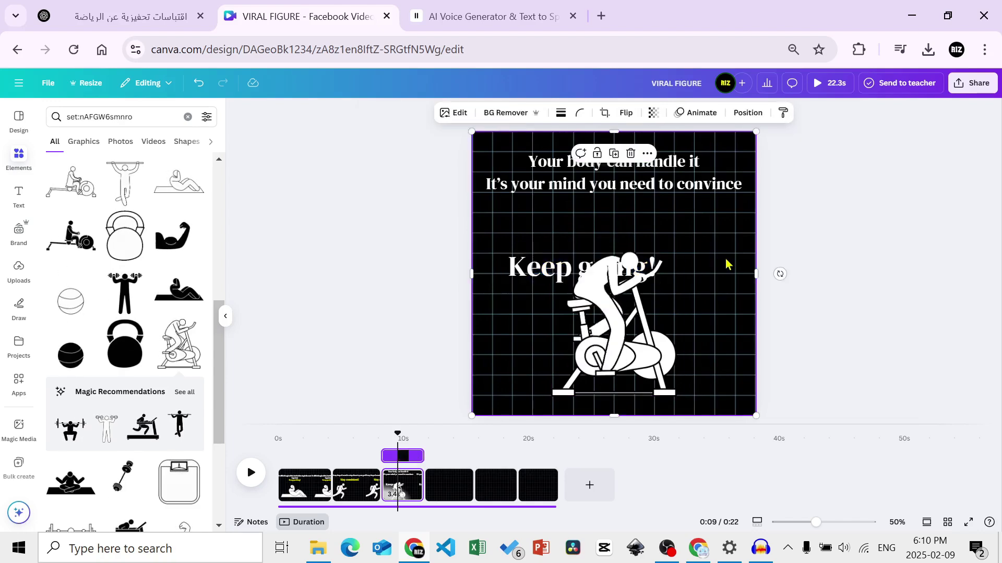
pyautogui.moveTo(551, 259); pyautogui.dragTo(609, 214)
# Step: Add the outlined barbell-squat figure to the fourth page, shrink it and center it in the page's lower part
pyautogui.click(449, 484)
pyautogui.scroll(2, 187, 265)
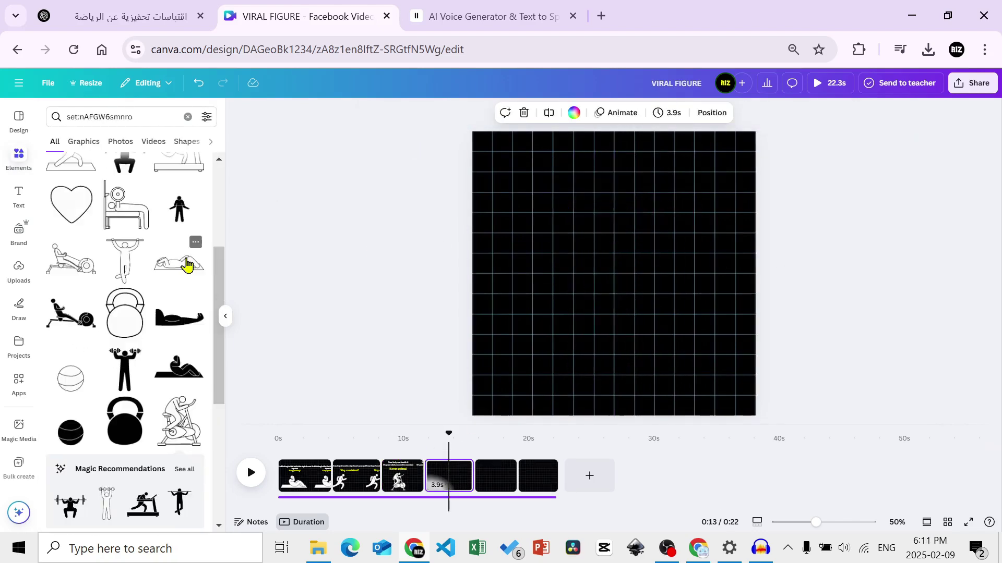
pyautogui.click(71, 264)
pyautogui.moveTo(731, 164); pyautogui.dragTo(686, 212)
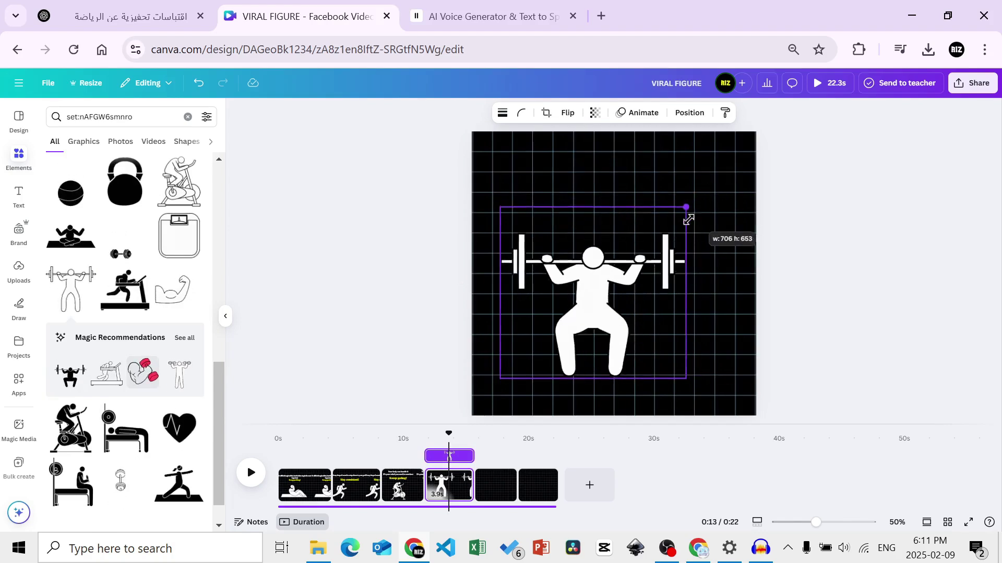
pyautogui.moveTo(605, 260); pyautogui.dragTo(638, 304)
# Step: Copy "Great things take time. Every workout is a step toward your strongest self!" from ElevenLabs onto Canva's fourth page, above the barbell figure
pyautogui.click(537, 16)
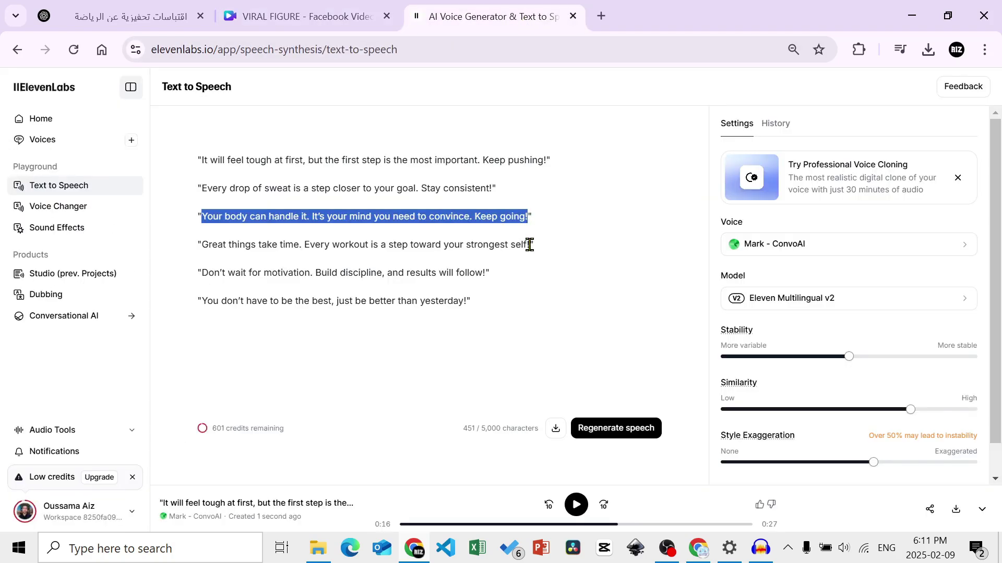
pyautogui.moveTo(528, 244); pyautogui.dragTo(222, 244)
pyautogui.hotkey('ctrl', 'c')
pyautogui.click(303, 16)
pyautogui.hotkey('ctrl', 'v')
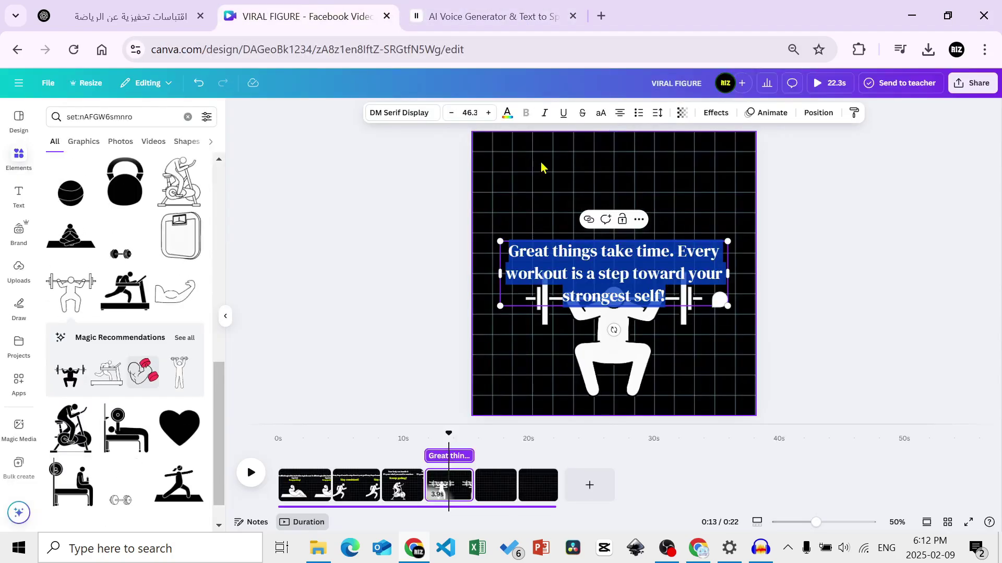
pyautogui.moveTo(672, 198); pyautogui.dragTo(666, 161)
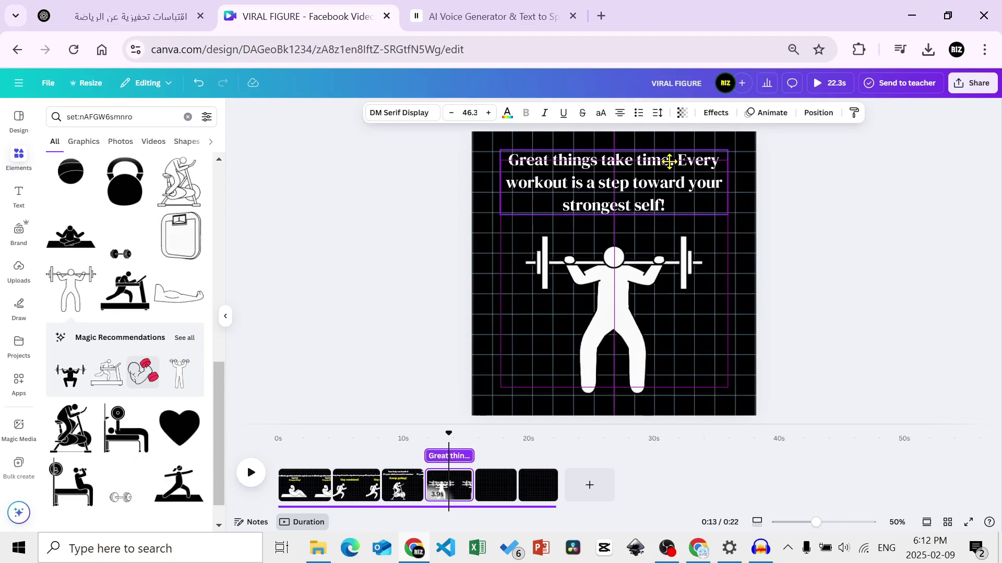
# Step: Widen the fourth-page quote to the full page width so it wraps onto two lines
pyautogui.click(761, 201)
pyautogui.click(621, 209)
pyautogui.doubleClick(635, 201)
pyautogui.press('Escape')
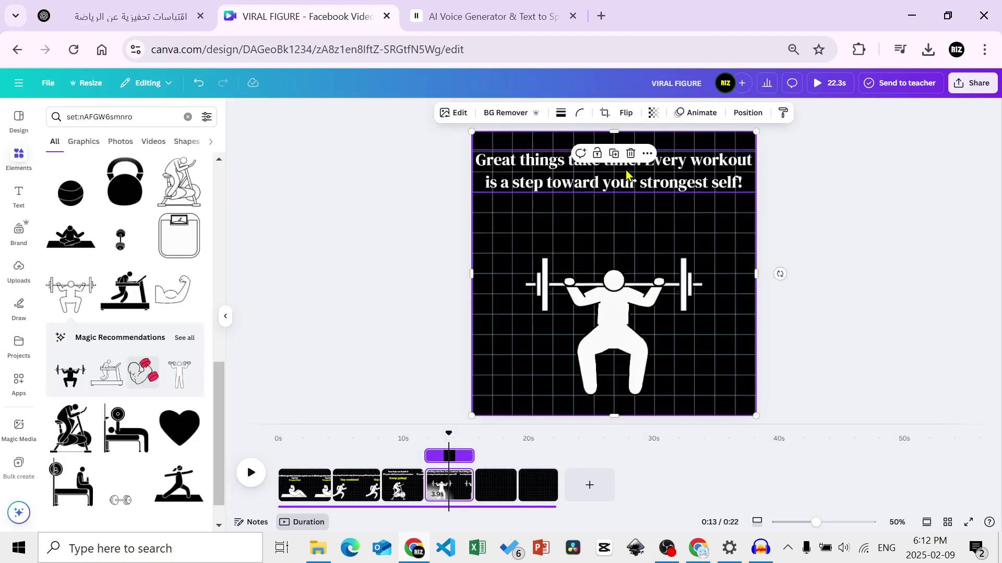
# Step: Color the words "strongest self!" in the fourth-page quote yellow, keeping the font size at 46.3
pyautogui.doubleClick(641, 183)
pyautogui.moveTo(640, 182); pyautogui.dragTo(744, 183)
pyautogui.click(488, 114)
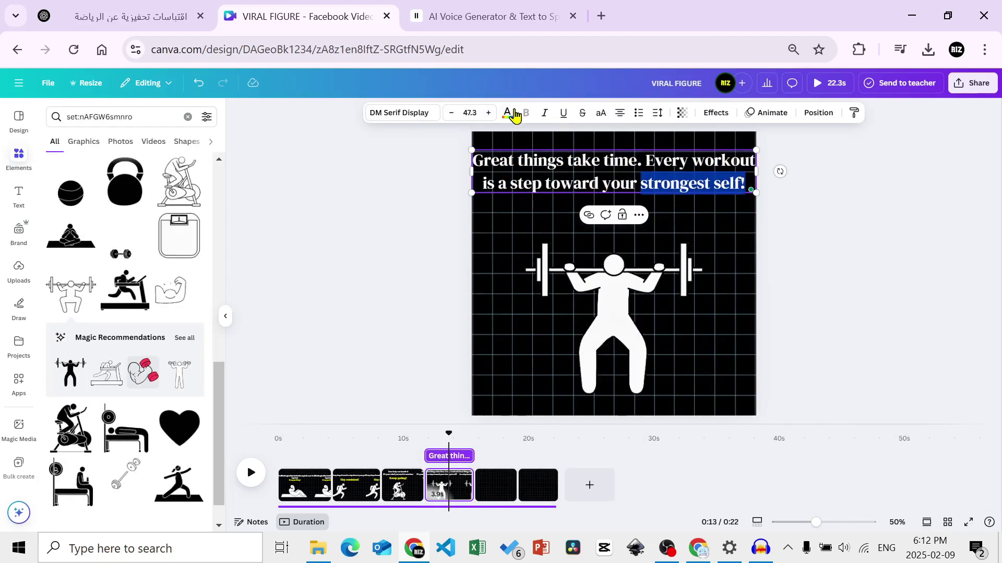
pyautogui.hotkey('ctrl', 'z')
pyautogui.click(94, 192)
pyautogui.click(347, 213)
pyautogui.click(592, 180)
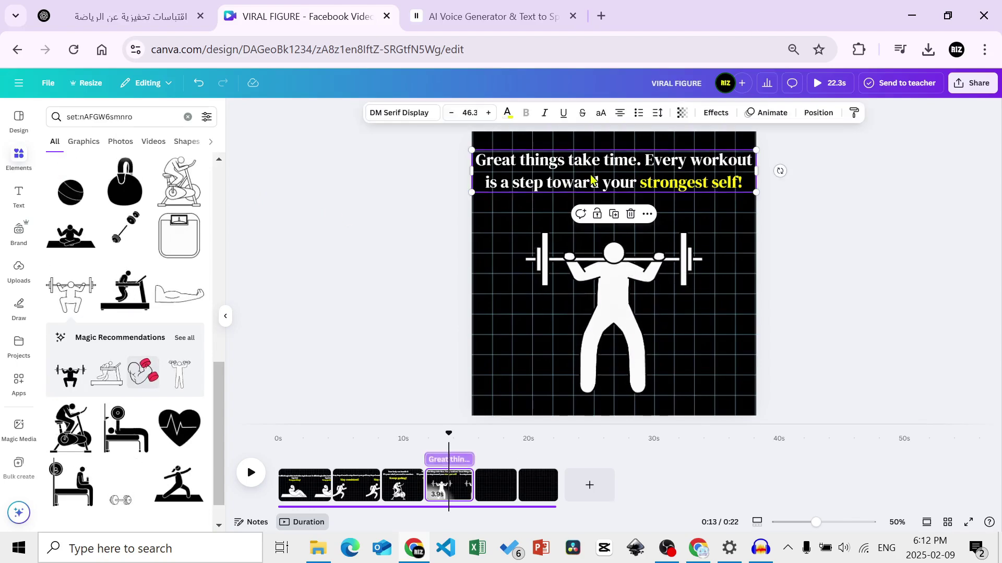
# Step: Add the outlined sit-up figure to the fifth page and center it in the page's lower part
pyautogui.click(489, 485)
pyautogui.moveTo(218, 407); pyautogui.dragTo(218, 420)
pyautogui.click(188, 260)
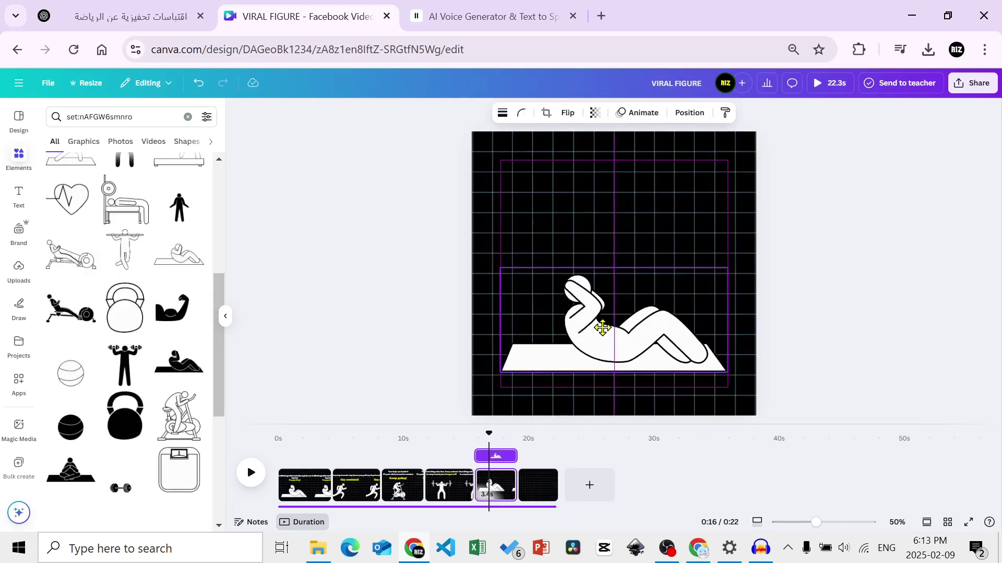
# Step: Copy "Don't wait for motivation. Build discipline, and results will follow!" from ElevenLabs onto Canva's fifth page, on two lines above the sit-up figure
pyautogui.click(470, 15)
pyautogui.click(484, 274)
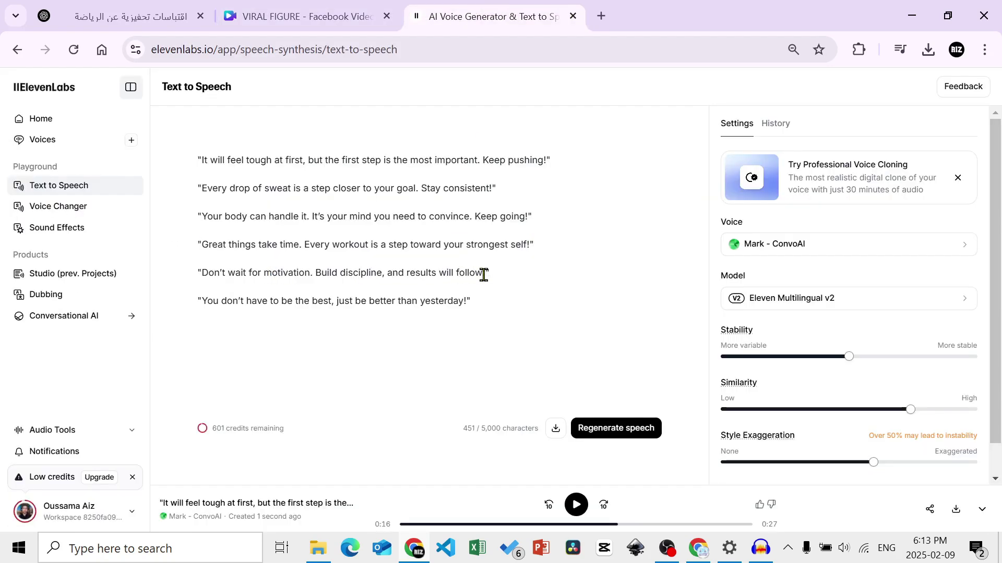
pyautogui.moveTo(351, 286); pyautogui.dragTo(202, 273)
pyautogui.hotkey('ctrl', 'c')
pyautogui.click(303, 15)
pyautogui.hotkey('ctrl', 'v')
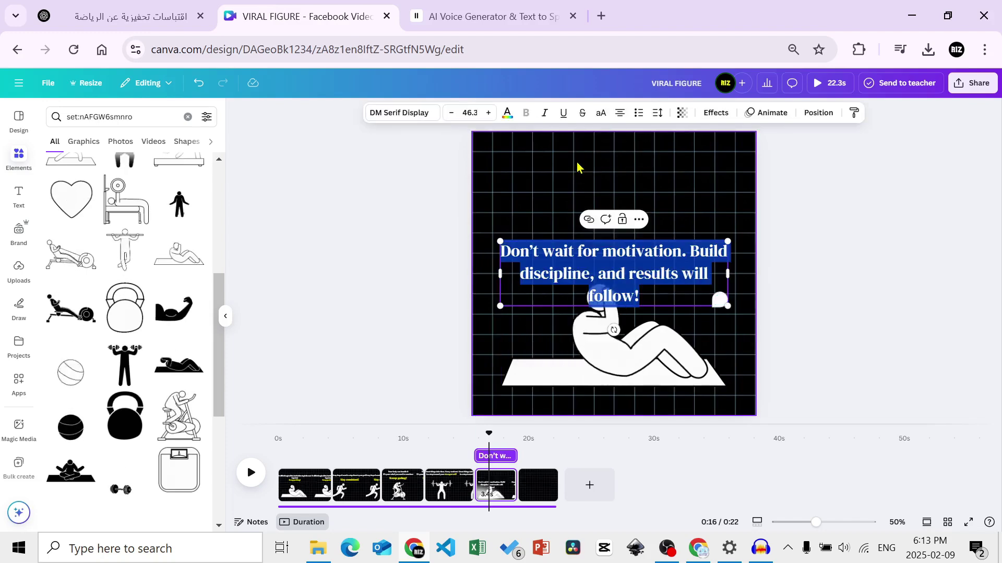
pyautogui.moveTo(671, 273); pyautogui.dragTo(671, 195)
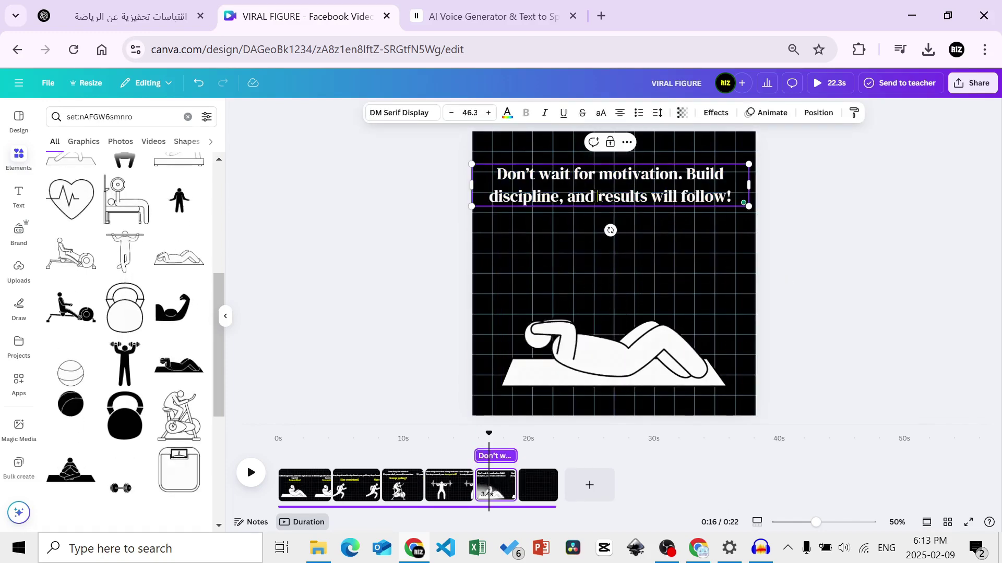
# Step: Color the words "results will follow!" yellow and move the fifth-page quote slightly down toward the figure
pyautogui.press('BackSpace')
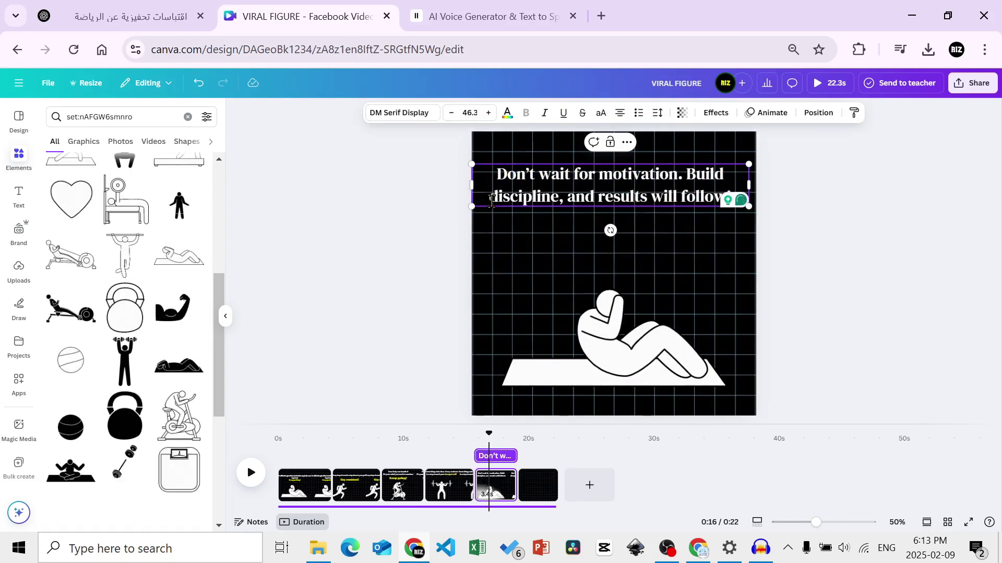
pyautogui.click(341, 209)
pyautogui.moveTo(593, 174); pyautogui.dragTo(593, 199)
# Step: Add the figure drinking on the weight bench to the sixth page and center it in the page's lower part
pyautogui.click(536, 478)
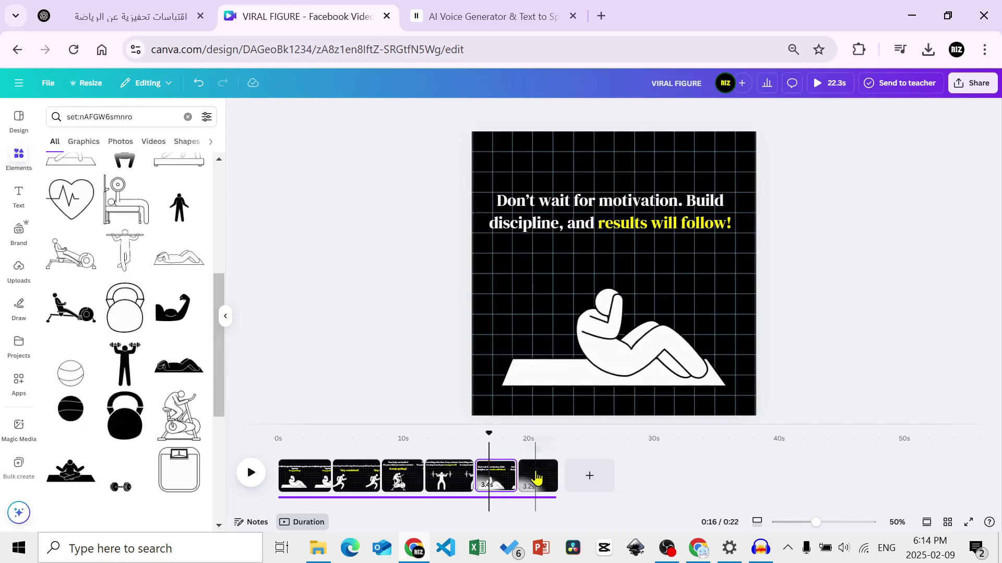
pyautogui.click(537, 478)
pyautogui.moveTo(221, 414); pyautogui.dragTo(223, 130)
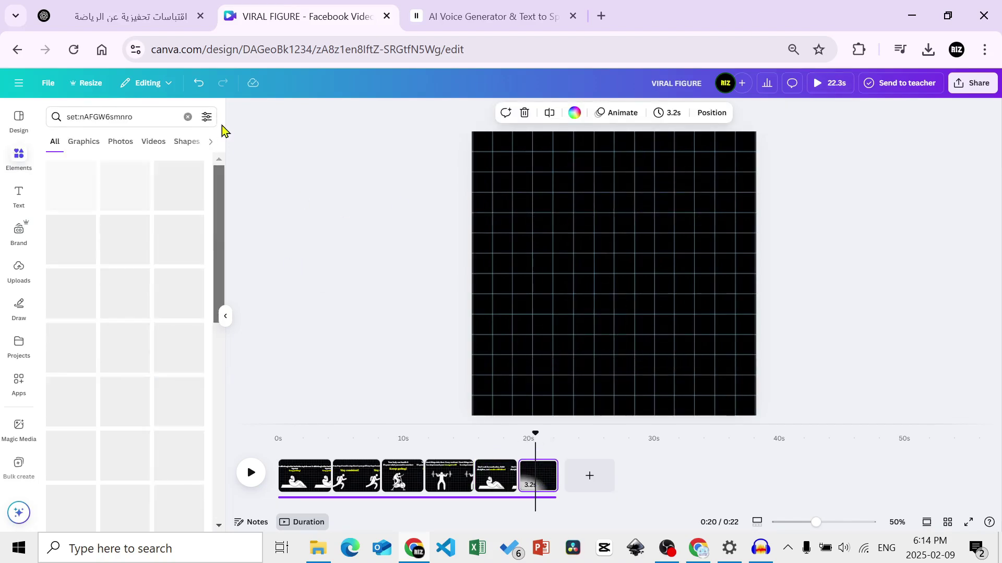
pyautogui.click(186, 308)
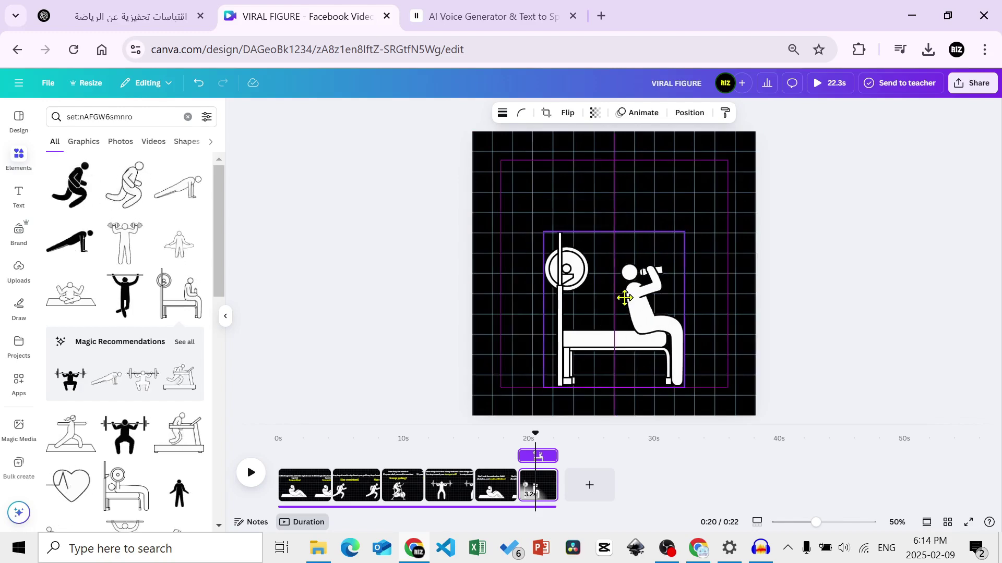
# Step: Copy "You don't have to be the best, just be better than yesterday!" from ElevenLabs onto Canva's sixth page, above the bench figure
pyautogui.click(485, 9)
pyautogui.moveTo(467, 301); pyautogui.dragTo(389, 301)
pyautogui.hotkey('ctrl', 'c')
pyautogui.click(308, 16)
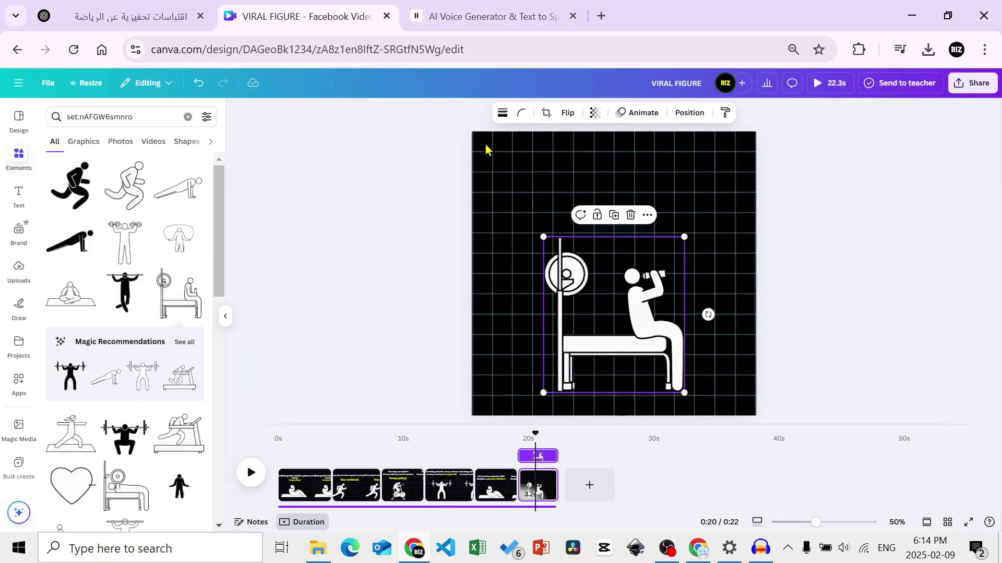
pyautogui.hotkey('ctrl', 'v')
pyautogui.moveTo(683, 274); pyautogui.dragTo(687, 186)
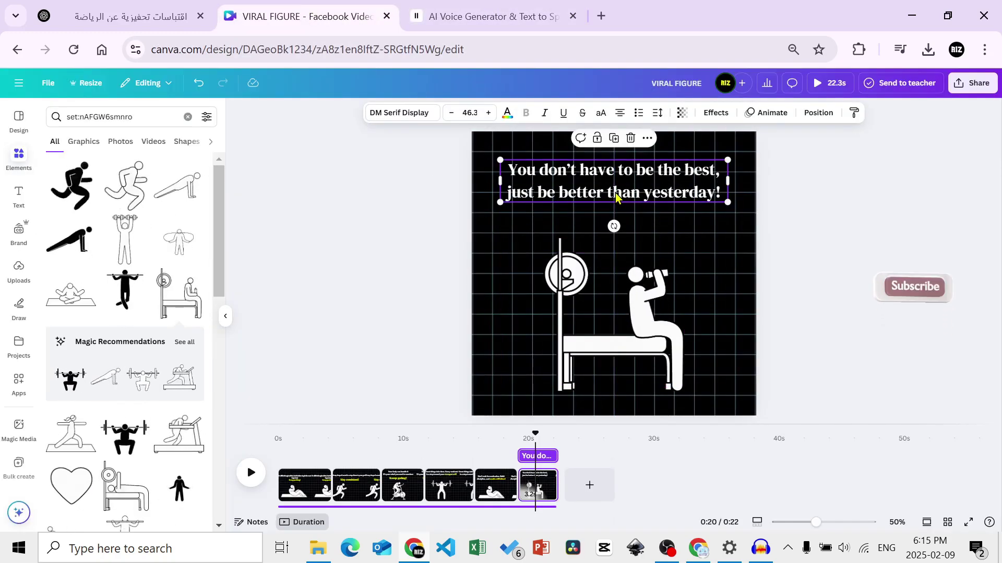
# Step: Move "just" up to the sixth-page quote's first line and color "be better than yesterday!" yellow
pyautogui.click(447, 228)
pyautogui.doubleClick(699, 171)
pyautogui.hotkey('ctrl', 'z')
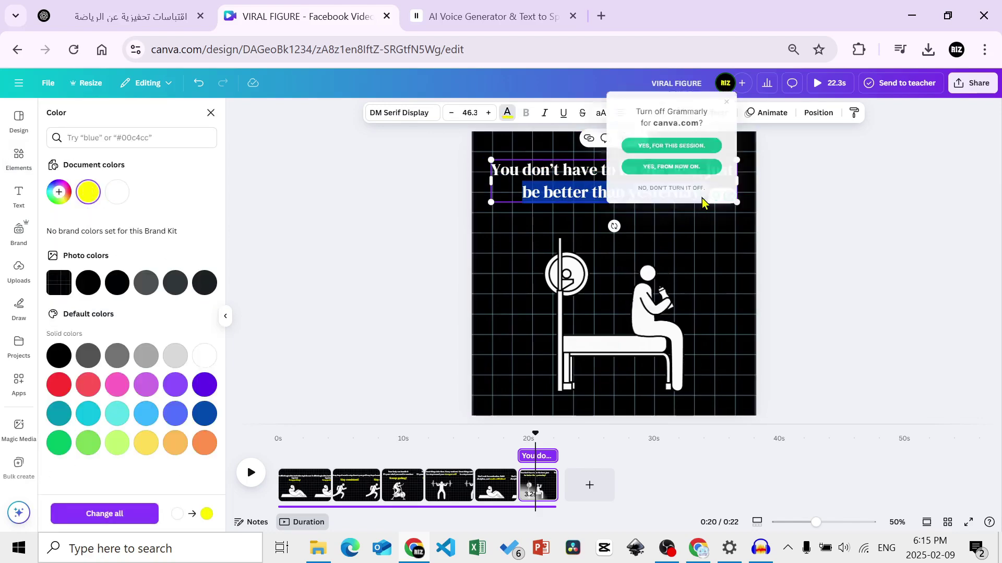
pyautogui.click(788, 205)
# Step: Apply a text animation to the quote on the first page
pyautogui.click(331, 486)
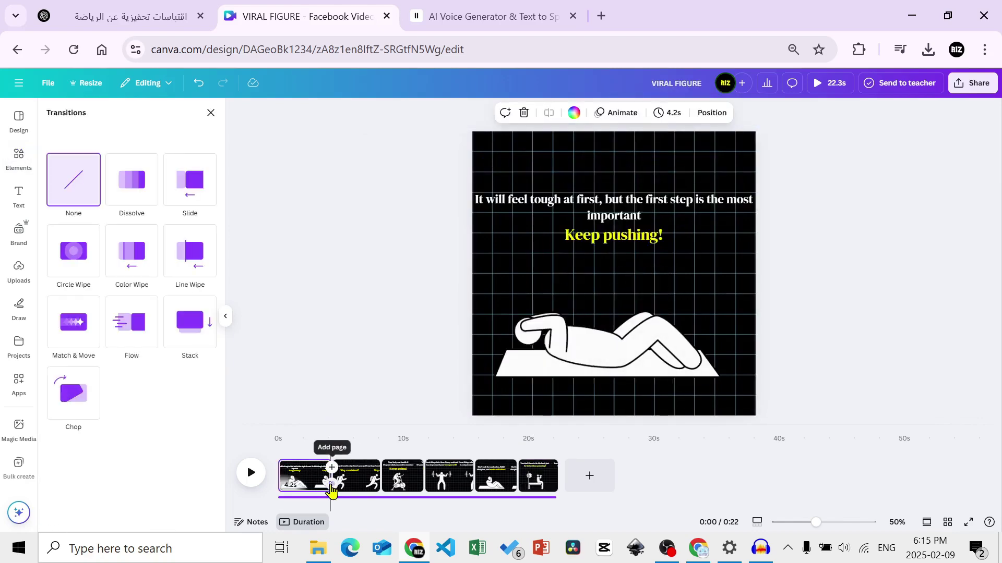
pyautogui.click(614, 208)
pyautogui.click(766, 113)
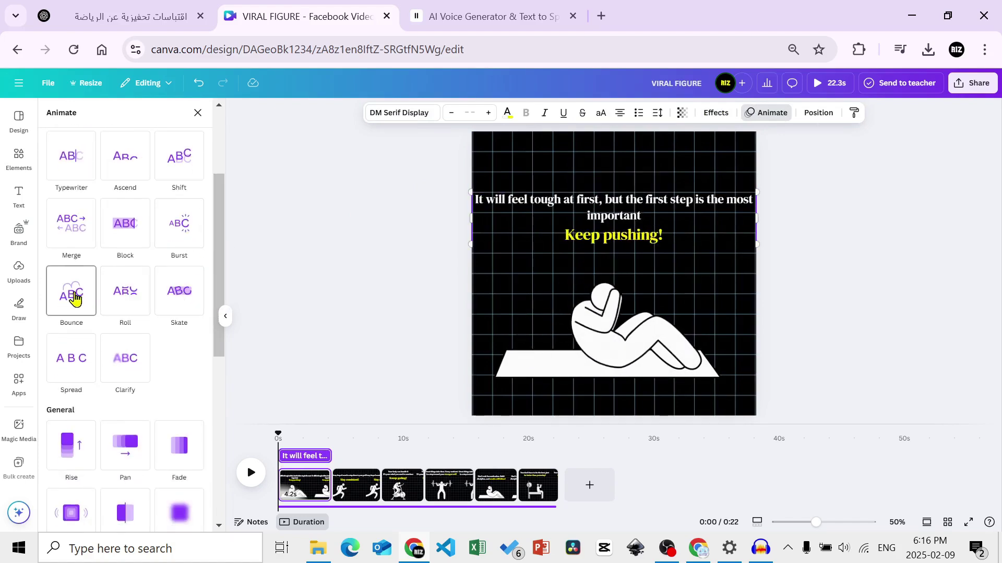
pyautogui.click(119, 375)
# Step: Apply the Breathe animation to both second-page texts, the sweat quote and "Stay consistent!"
pyautogui.click(355, 485)
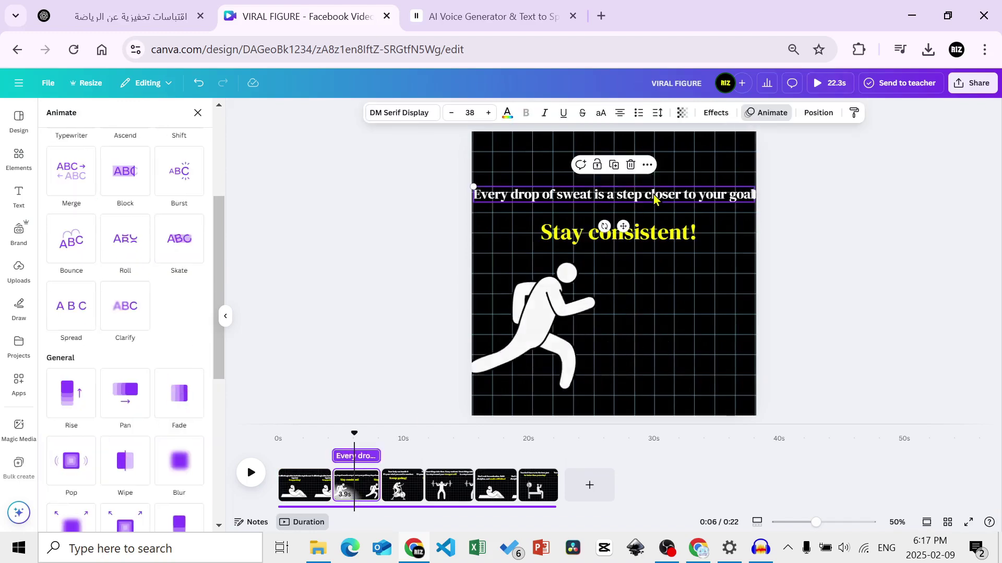
pyautogui.press('Escape')
pyautogui.click(570, 197)
pyautogui.keyDown('shift'); pyautogui.click(618, 232); pyautogui.keyUp('shift')
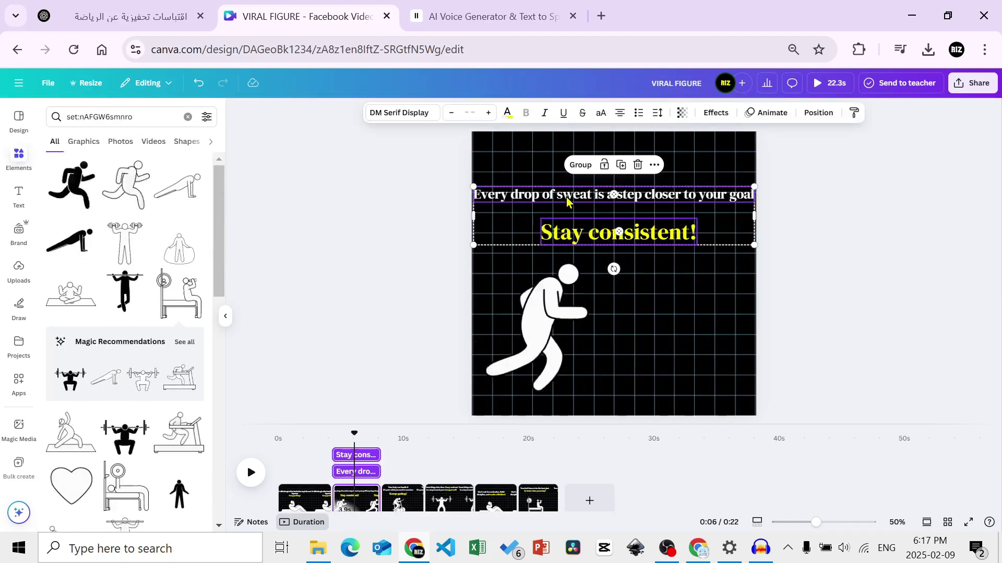
pyautogui.click(766, 112)
pyautogui.scroll(-5, 126, 261)
pyautogui.click(183, 268)
pyautogui.click(129, 317)
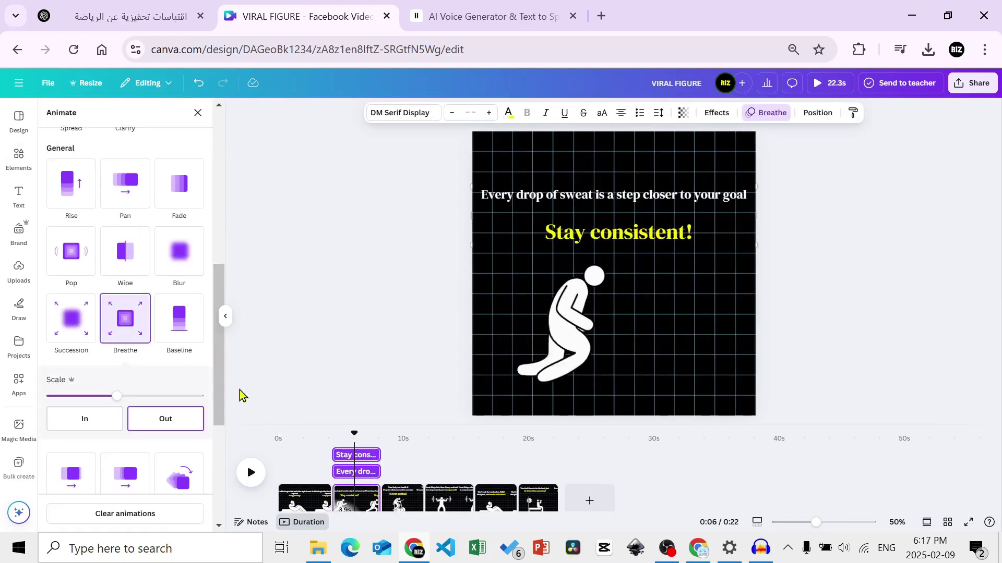
# Step: Apply the Breathe animation to both third-page texts, the quote and "Keep going!"
pyautogui.click(402, 498)
pyautogui.click(613, 172)
pyautogui.keyDown('shift'); pyautogui.click(613, 217); pyautogui.keyUp('shift')
pyautogui.scroll(-3, 210, 334)
pyautogui.scroll(-1, 211, 334)
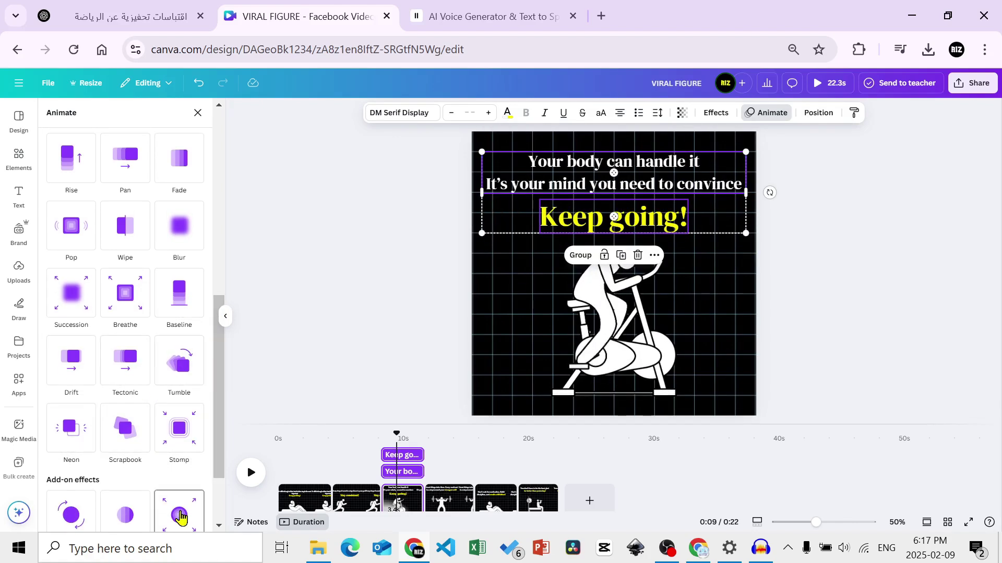
pyautogui.click(134, 303)
# Step: Apply the Wipe animation to the fourth-page quote and the Rise animation to the fifth-page quote
pyautogui.click(448, 498)
pyautogui.click(605, 172)
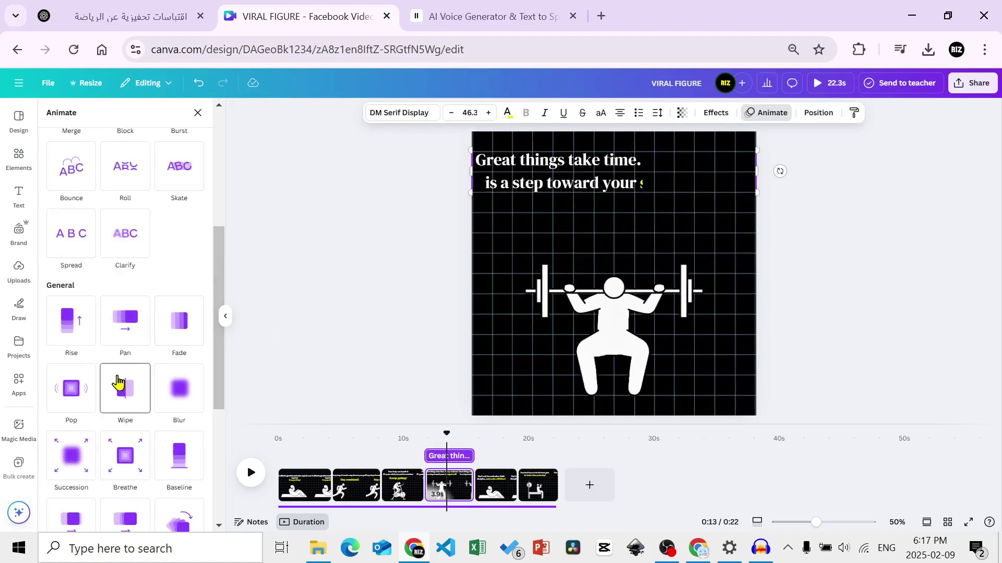
pyautogui.click(117, 385)
pyautogui.click(496, 486)
pyautogui.click(610, 209)
pyautogui.click(70, 321)
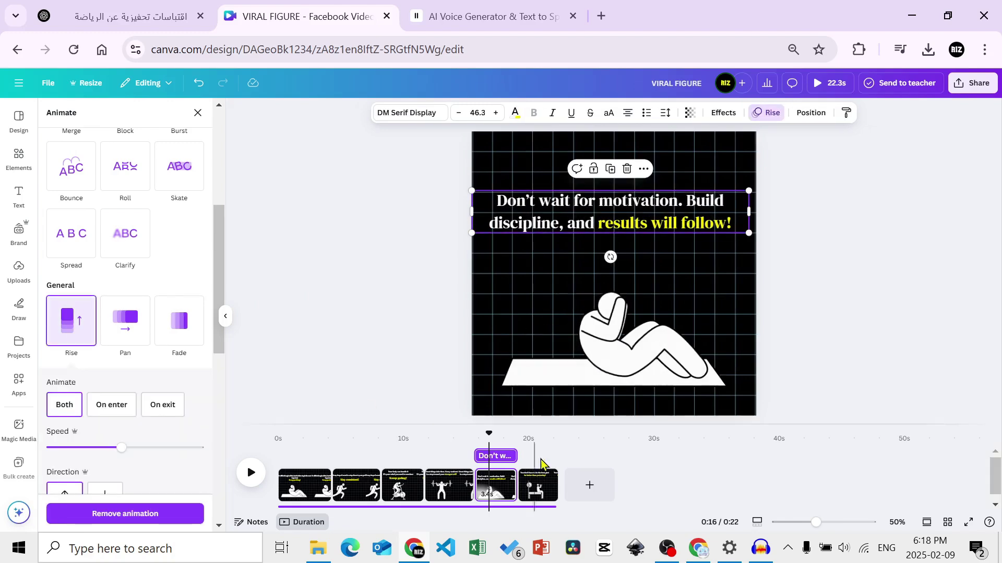
# Step: Apply the Blur animation to the sixth-page quote and reduce its speed
pyautogui.click(538, 485)
pyautogui.click(646, 173)
pyautogui.click(767, 112)
pyautogui.scroll(-10, 179, 313)
pyautogui.click(179, 318)
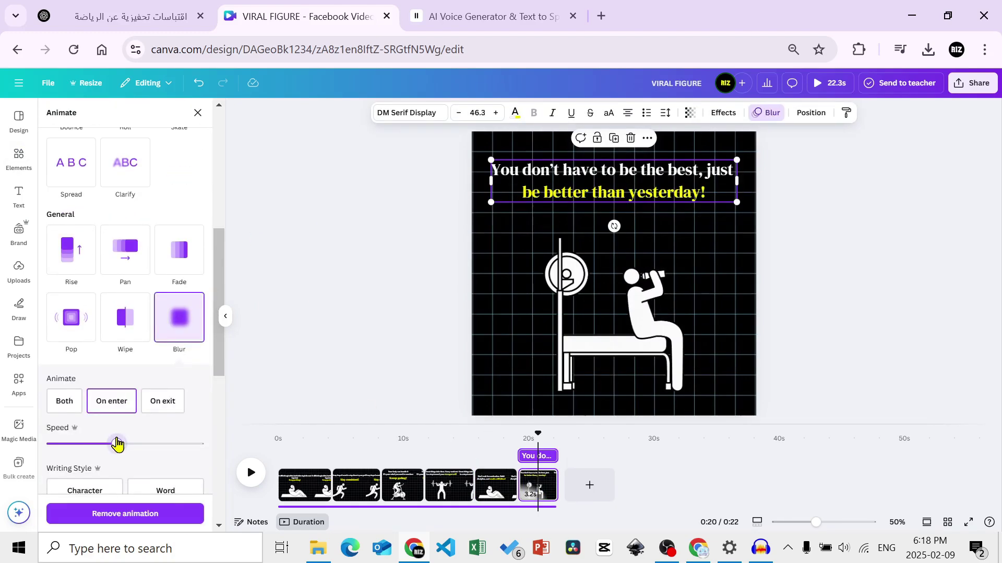
pyautogui.moveTo(116, 444); pyautogui.dragTo(59, 447)
# Step: Apply the Flow transition with a 1-second duration and leftward direction between all pages, and play the video to preview it
pyautogui.click(329, 483)
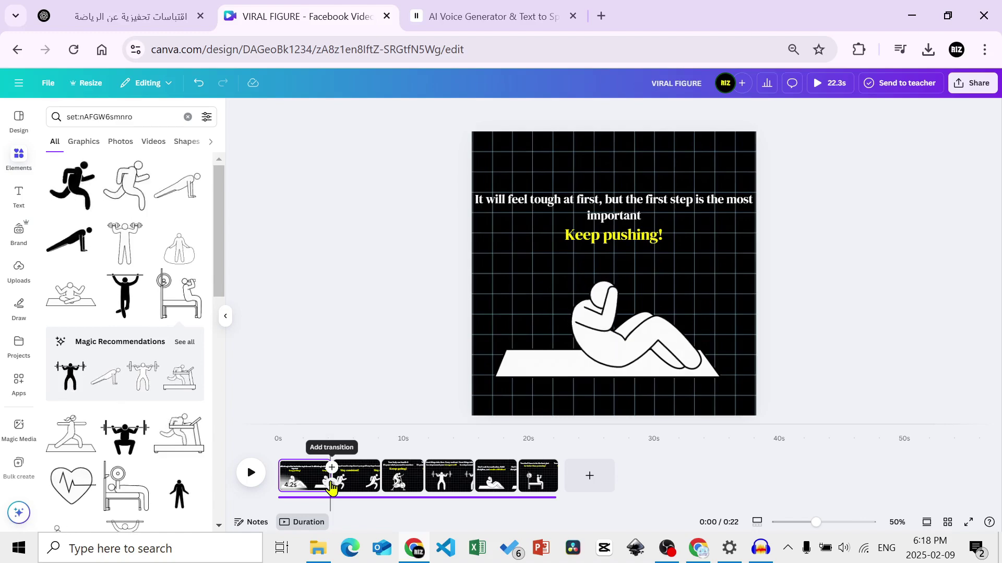
pyautogui.click(332, 467)
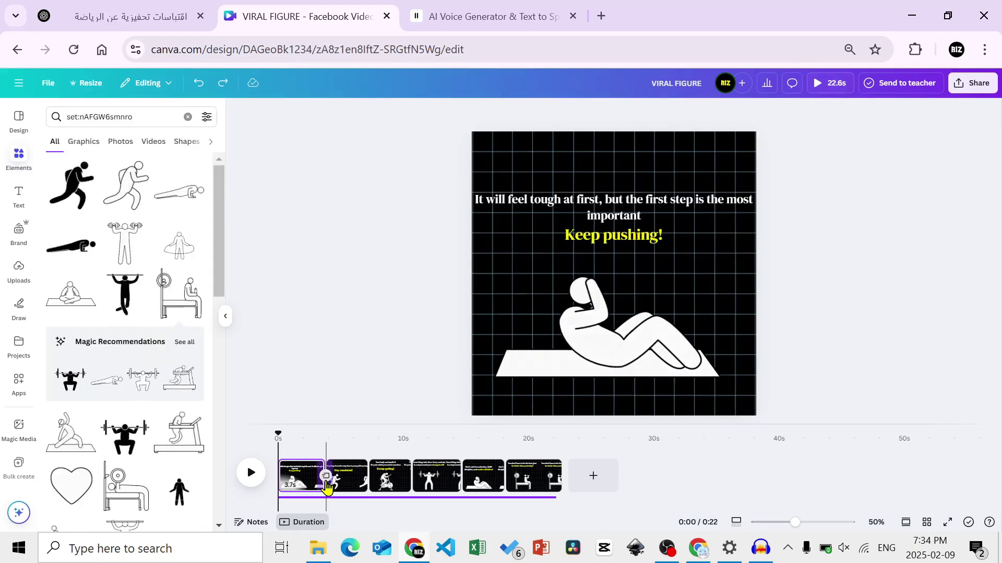
pyautogui.click(325, 476)
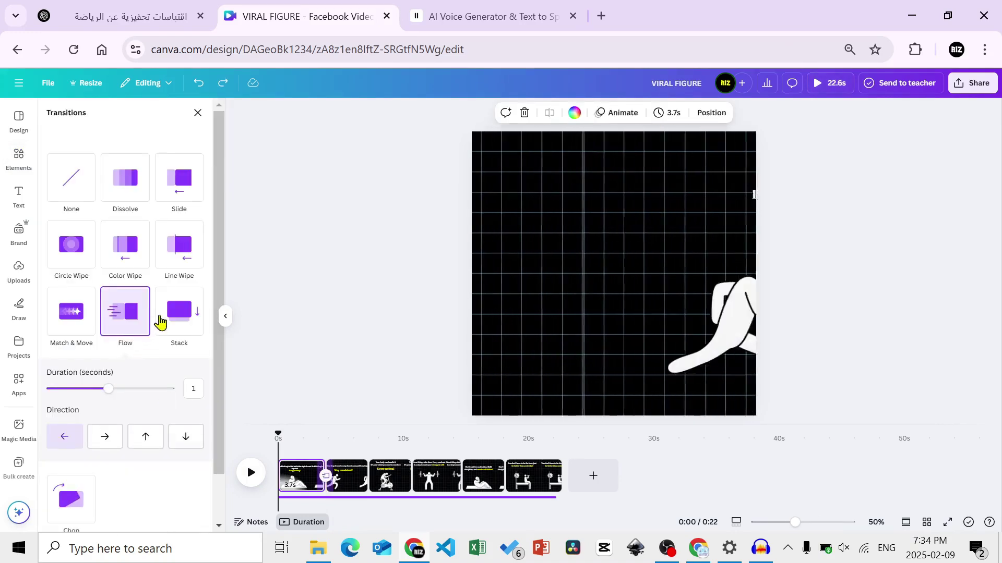
pyautogui.moveTo(216, 288); pyautogui.dragTo(221, 389)
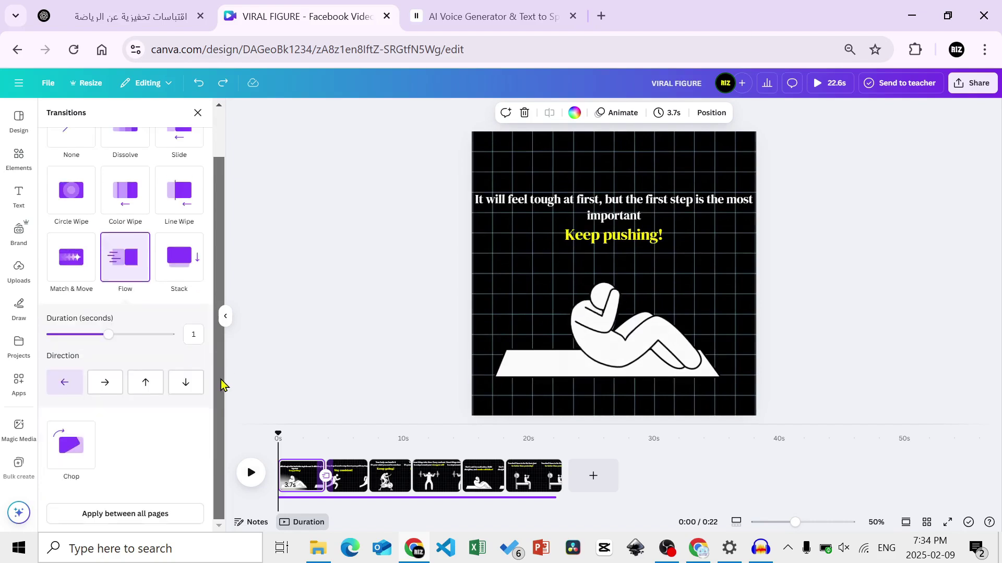
pyautogui.click(151, 514)
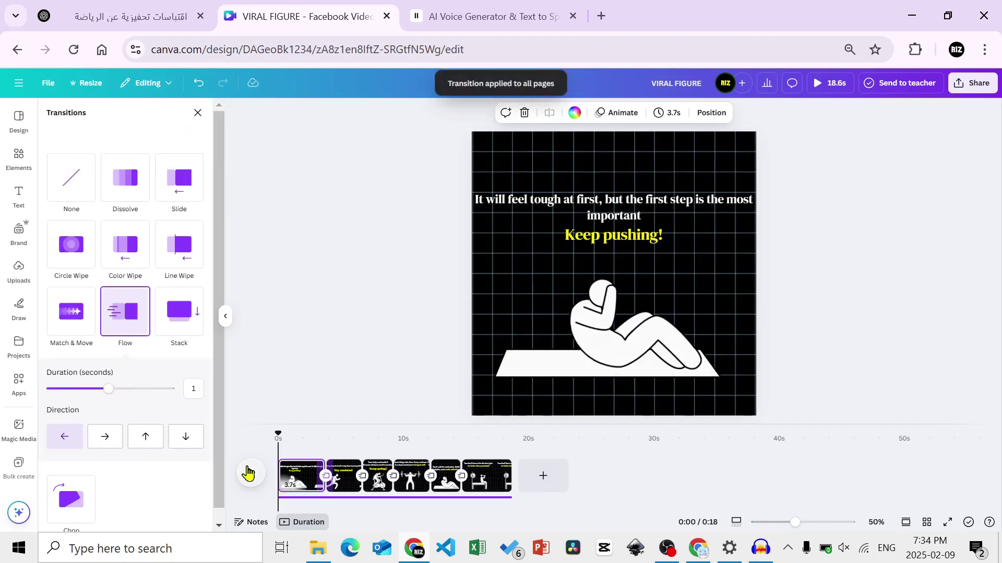
pyautogui.click(248, 473)
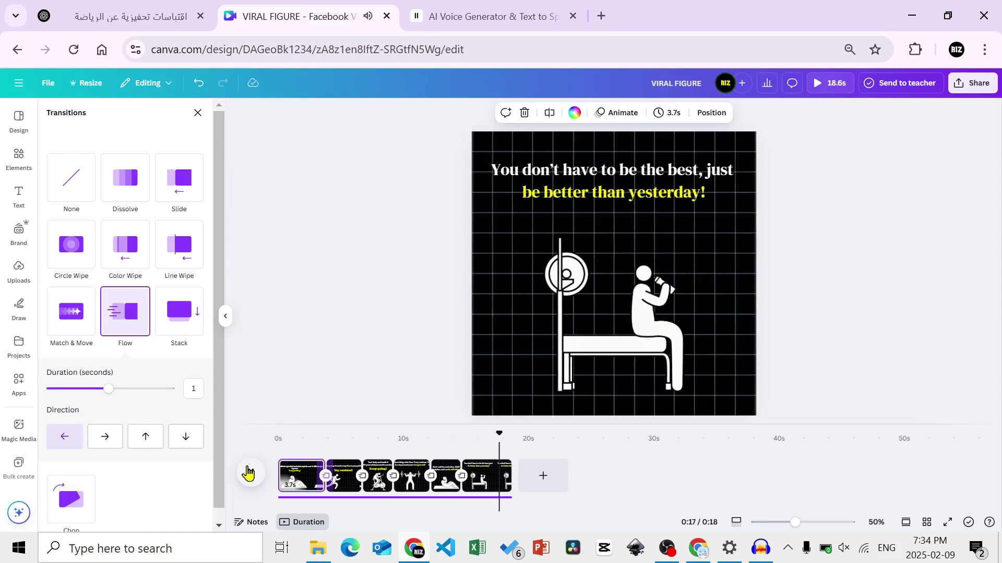
pyautogui.click(364, 396)
# Step: Download all six pages as an MP4 video at 2,880 × 2,880 px quality, with the download settings saved
pyautogui.click(974, 86)
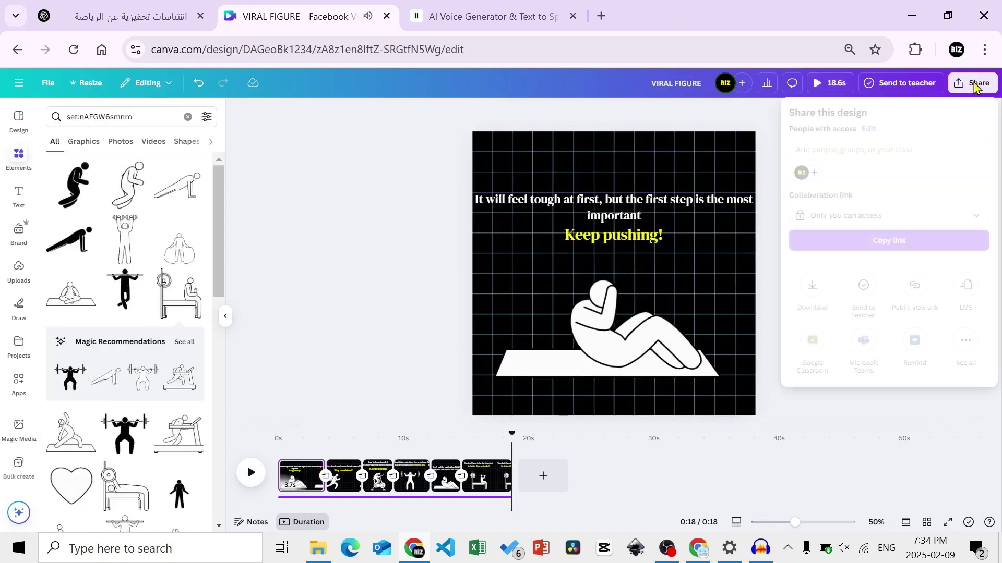
pyautogui.click(816, 288)
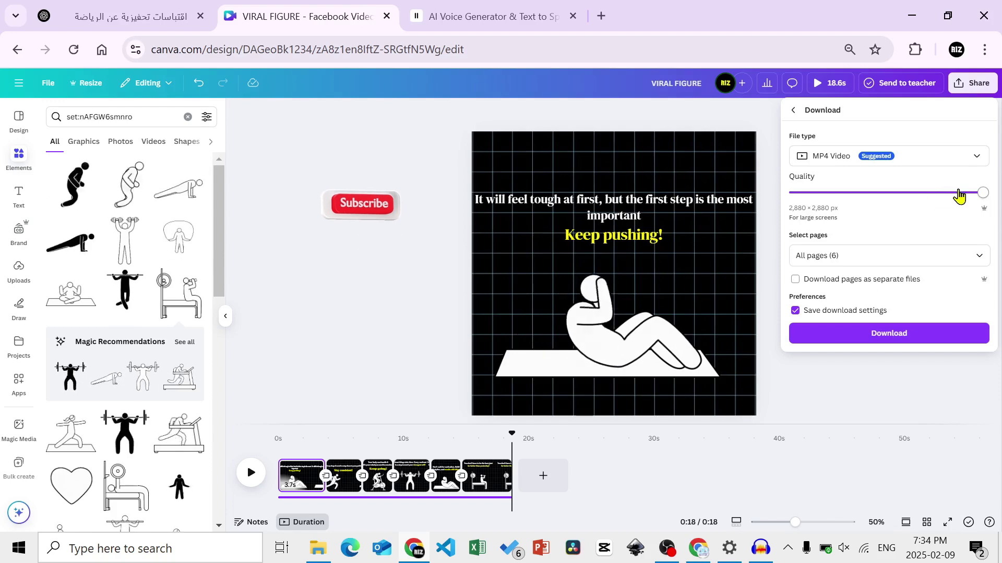
pyautogui.click(862, 335)
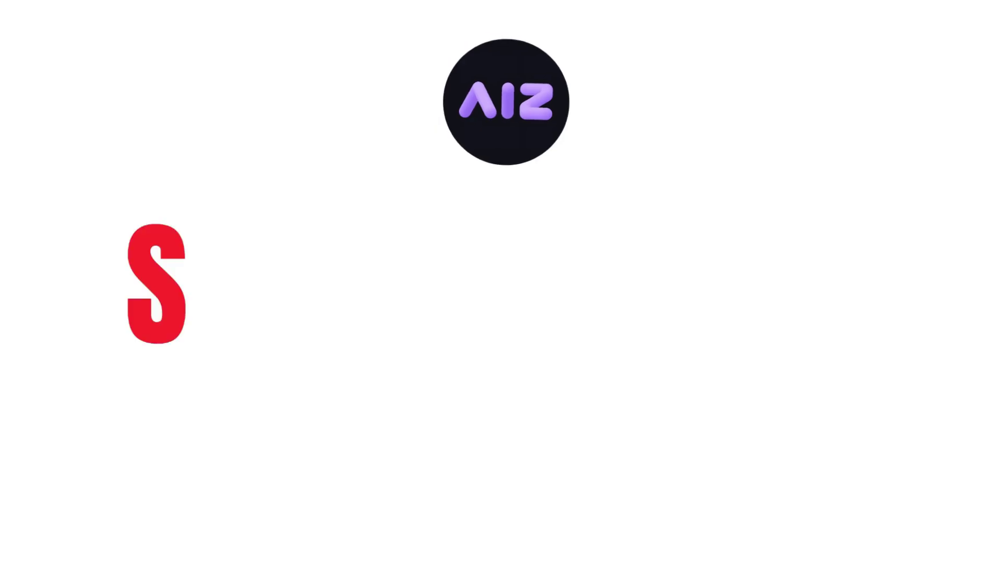